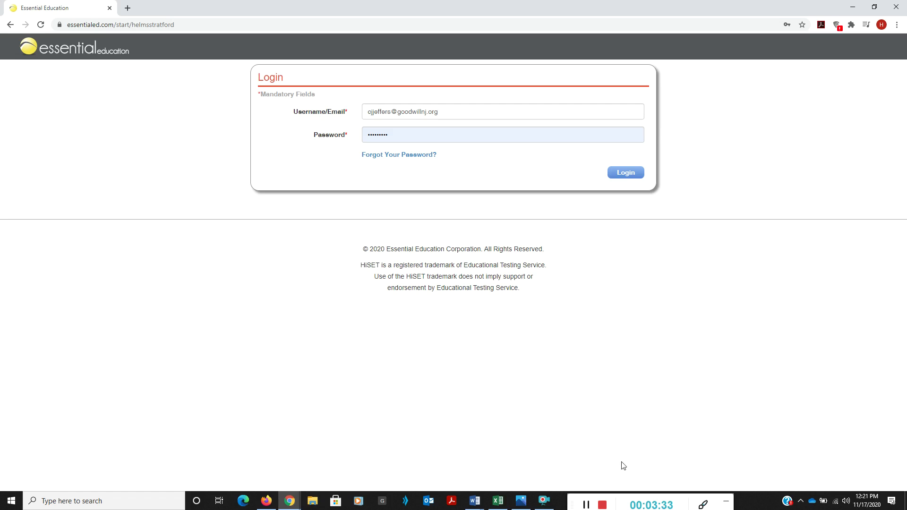
Step: View the Start Lesson loading screenshot in Photos and return to the Essential Education login page
{"action": "left_click", "coordinate": [521, 501]}
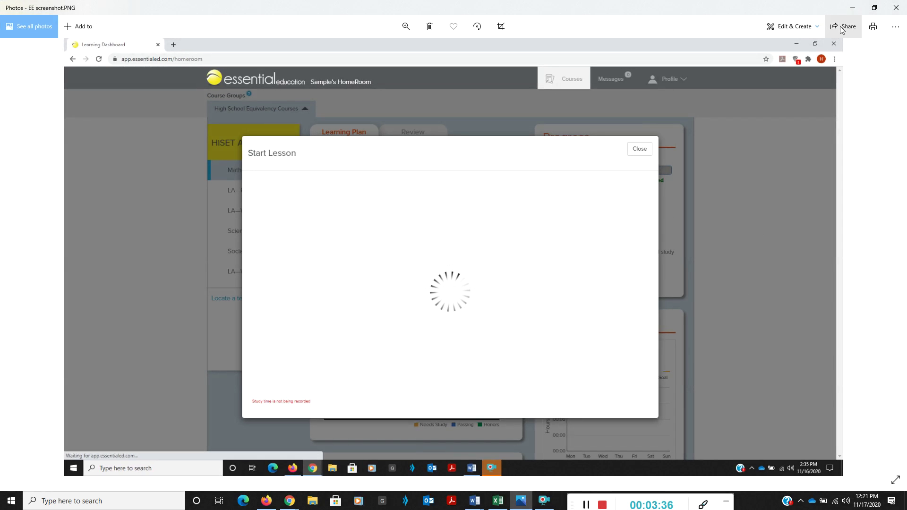
{"action": "left_click", "coordinate": [853, 9]}
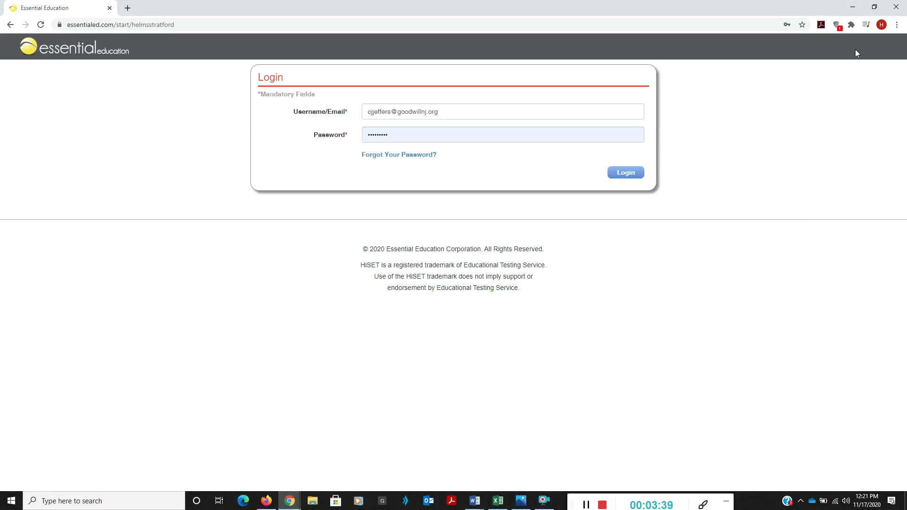
Step: Open the Clear browsing data dialog from Chrome's privacy and security settings
{"action": "left_click", "coordinate": [898, 26]}
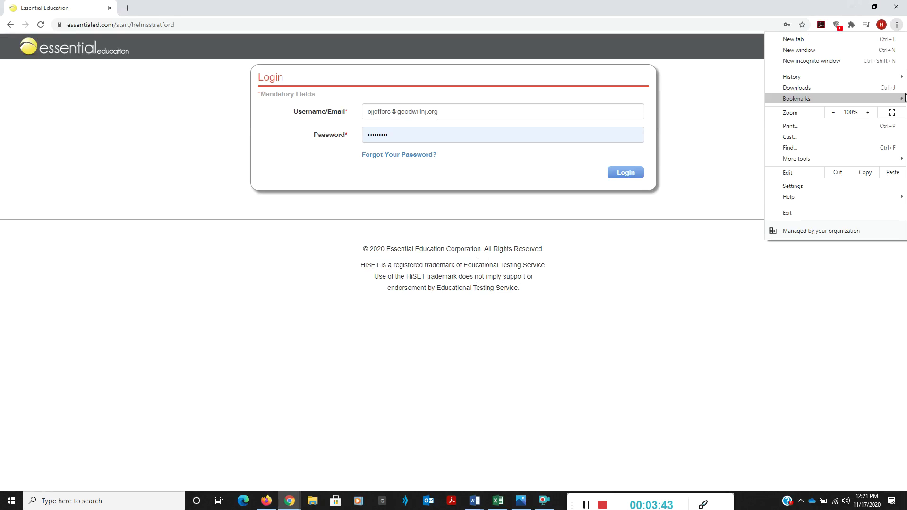
{"action": "left_click", "coordinate": [845, 187]}
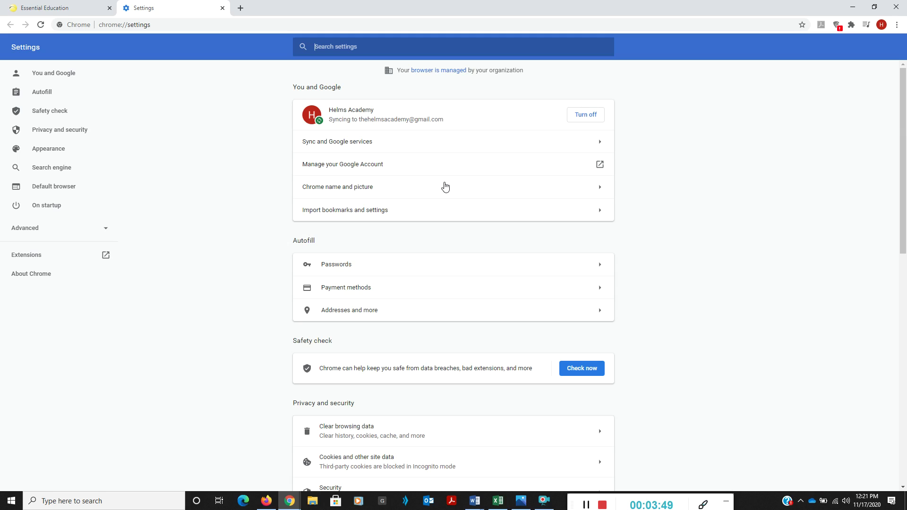
{"action": "scroll", "coordinate": [660, 220], "scroll_direction": "down", "scroll_amount": 3}
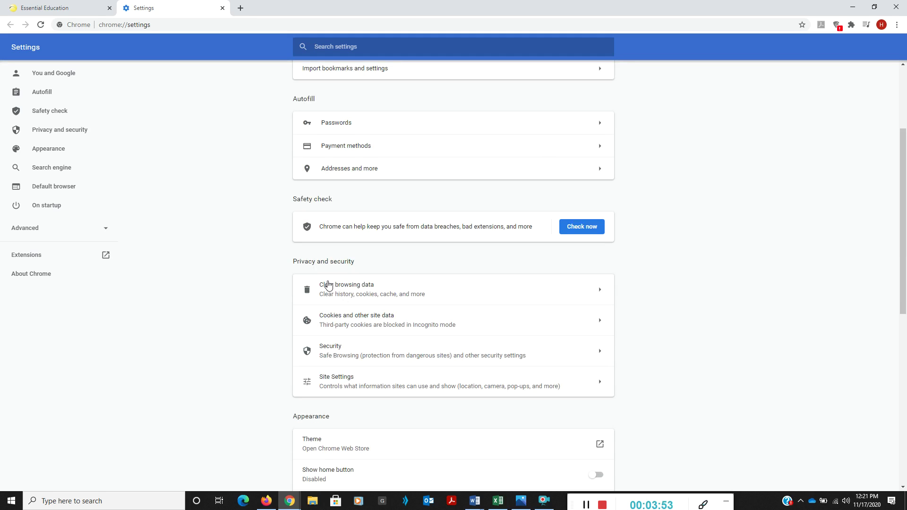
{"action": "mouse_move", "coordinate": [317, 288]}
{"action": "left_mouse_down"}
{"action": "mouse_move", "coordinate": [345, 284]}
{"action": "mouse_move", "coordinate": [318, 284]}
{"action": "left_mouse_up"}
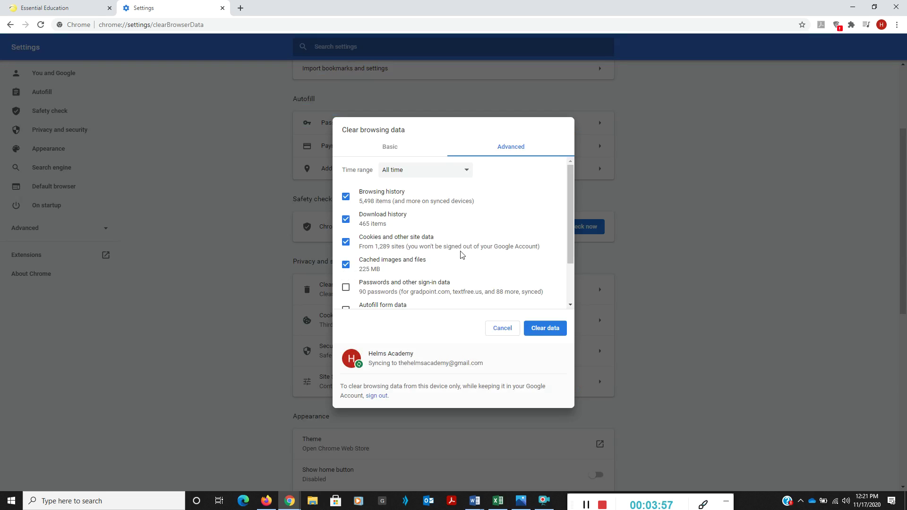
Step: Compare the basic and advanced clearing options, and choose All time as the advanced time range
{"action": "left_click", "coordinate": [397, 152]}
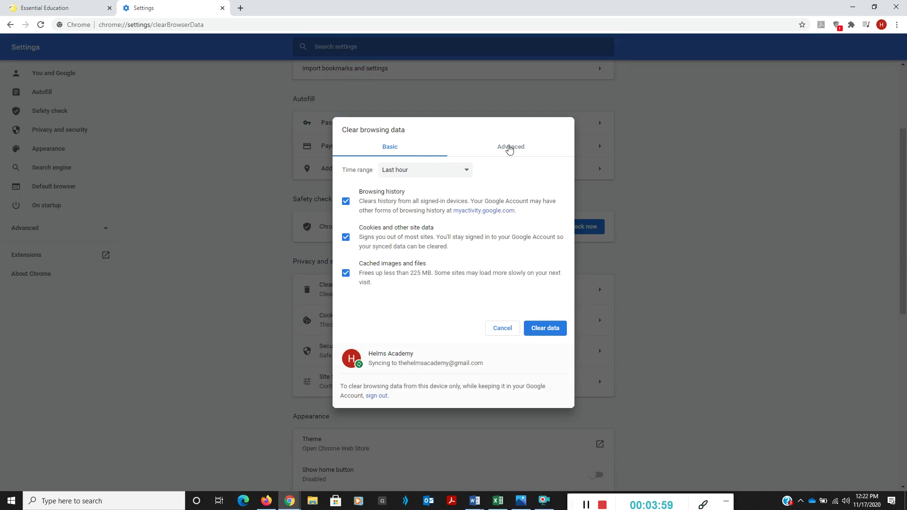
{"action": "left_click", "coordinate": [510, 147]}
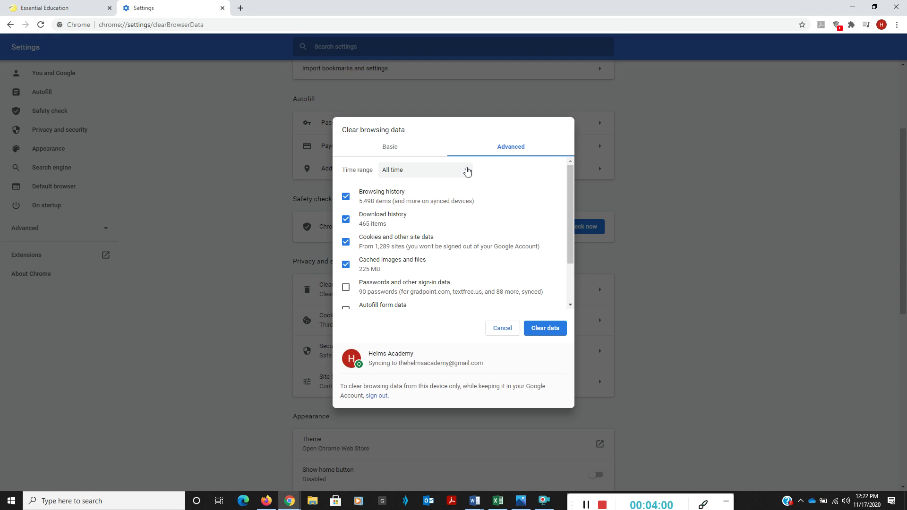
{"action": "left_click", "coordinate": [465, 171]}
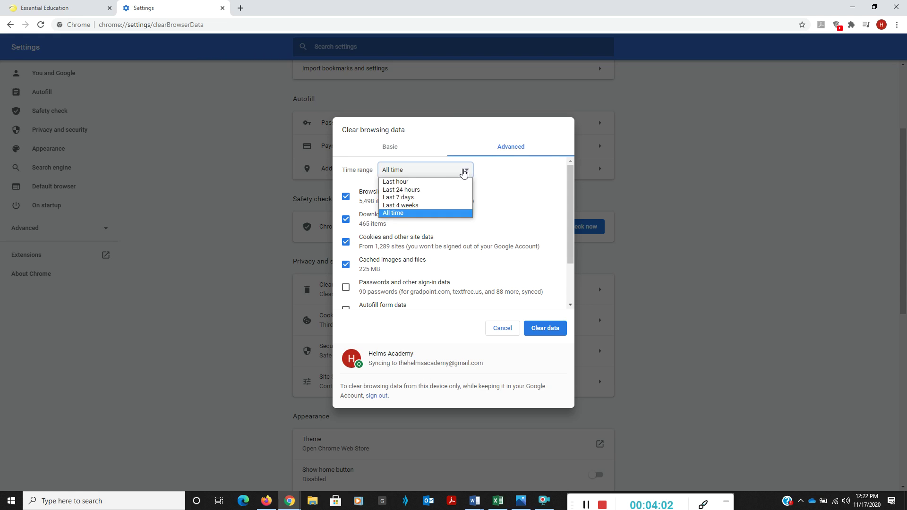
{"action": "left_click", "coordinate": [466, 214]}
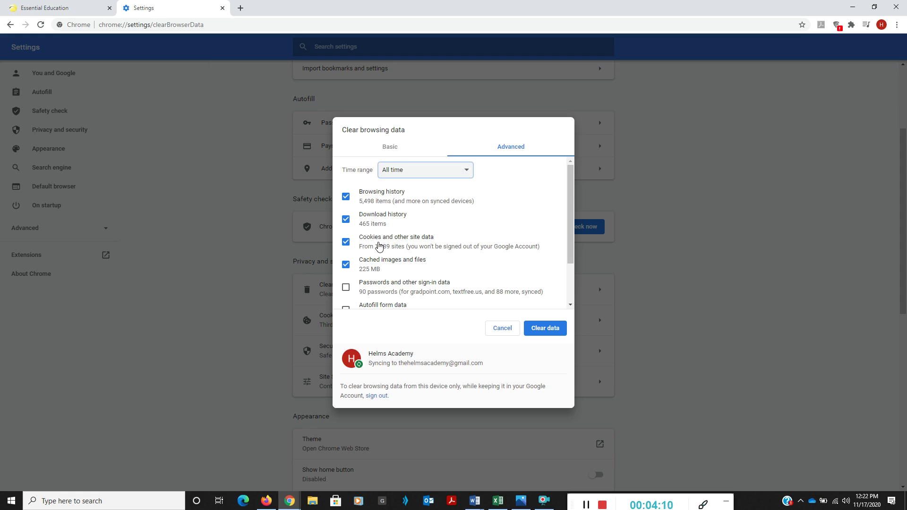
Step: Exclude Browsing history, Download history, Site Settings and Hosted app data from the data to clear
{"action": "left_click", "coordinate": [345, 219]}
{"action": "left_click", "coordinate": [347, 199]}
{"action": "scroll", "coordinate": [374, 226], "scroll_direction": "down", "scroll_amount": 1}
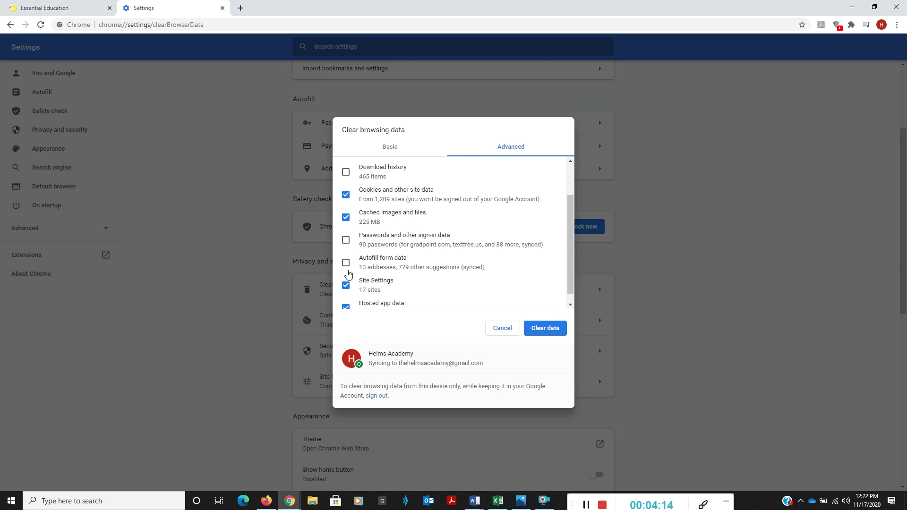
{"action": "left_click", "coordinate": [346, 286]}
{"action": "scroll", "coordinate": [345, 290], "scroll_direction": "down", "scroll_amount": 1}
{"action": "left_click", "coordinate": [346, 297]}
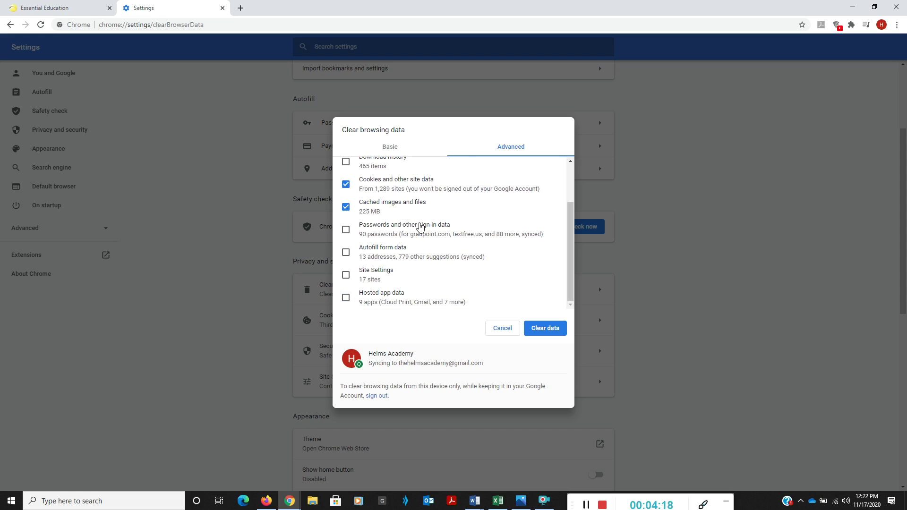
Step: Include every data type, adding histories, passwords, autofill data, Site Settings and Hosted app data, and cancel the Clear browsing data dialog
{"action": "scroll", "coordinate": [380, 260], "scroll_direction": "up", "scroll_amount": 2}
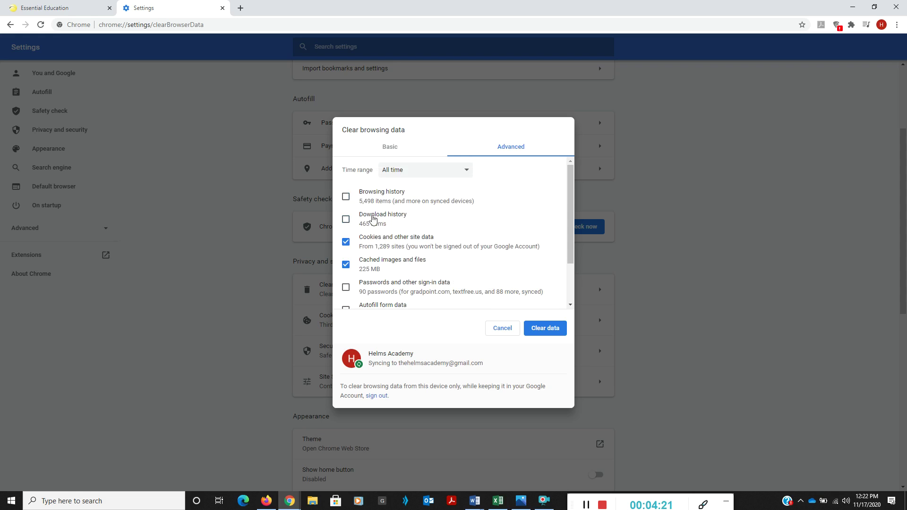
{"action": "left_click", "coordinate": [346, 198]}
{"action": "left_click", "coordinate": [346, 219]}
{"action": "scroll", "coordinate": [348, 224], "scroll_direction": "down", "scroll_amount": 2}
{"action": "left_click", "coordinate": [346, 230]}
{"action": "left_click", "coordinate": [346, 255]}
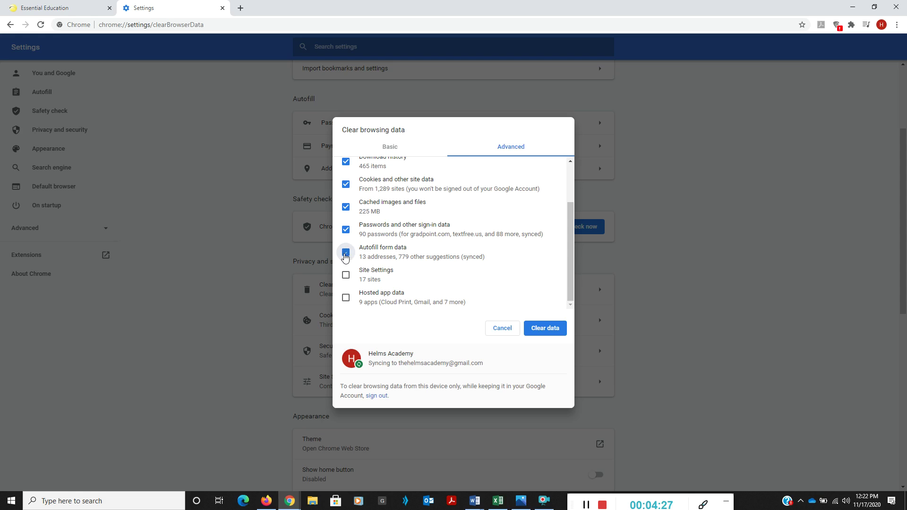
{"action": "left_click", "coordinate": [346, 275]}
{"action": "left_click", "coordinate": [346, 302]}
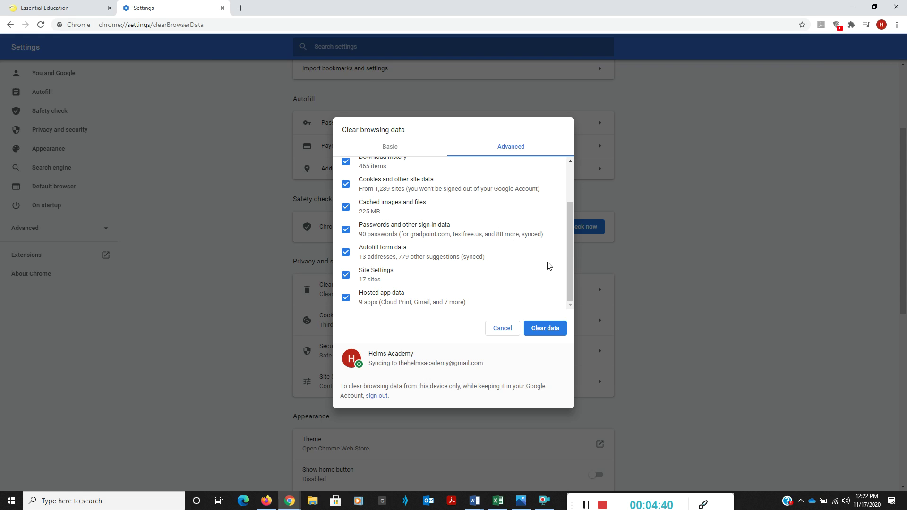
{"action": "scroll", "coordinate": [523, 239], "scroll_direction": "up", "scroll_amount": 2}
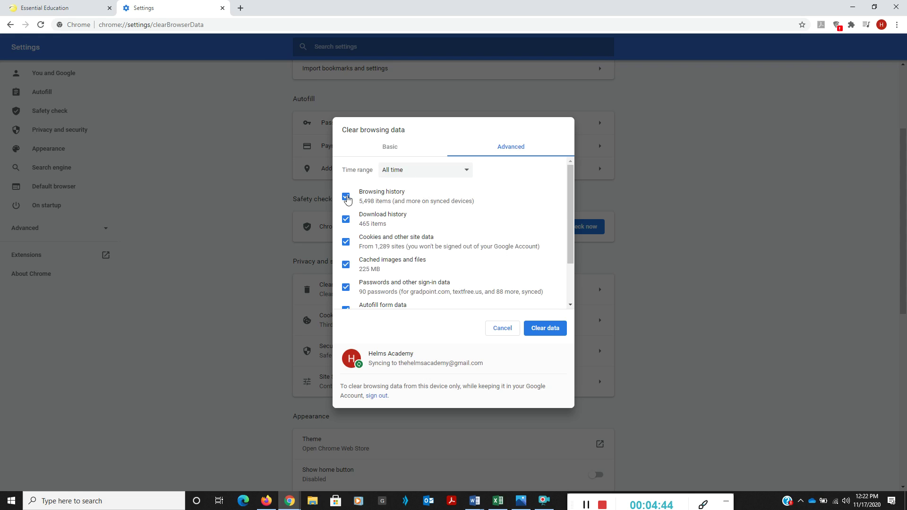
{"action": "scroll", "coordinate": [349, 203], "scroll_direction": "down", "scroll_amount": 2}
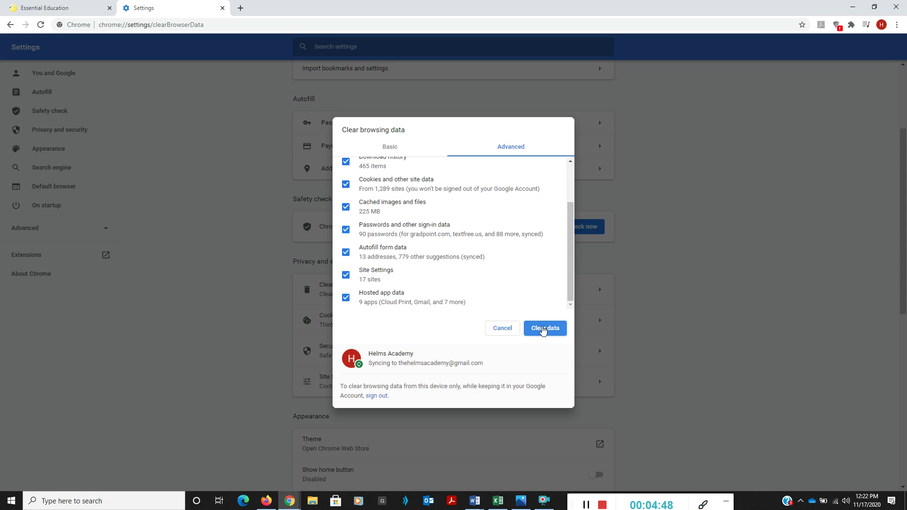
{"action": "left_click", "coordinate": [500, 328]}
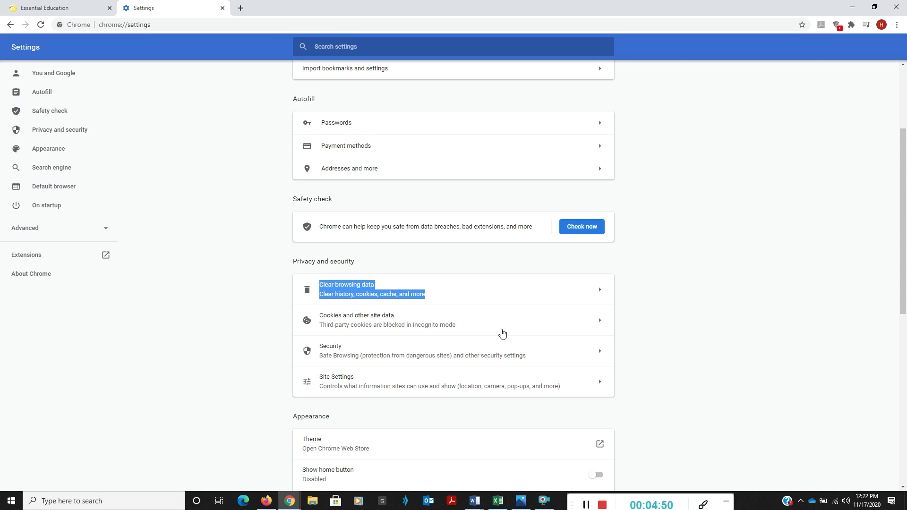
Step: Check Chrome's version and update status on the About Chrome page, and close the settings
{"action": "left_click", "coordinate": [141, 324]}
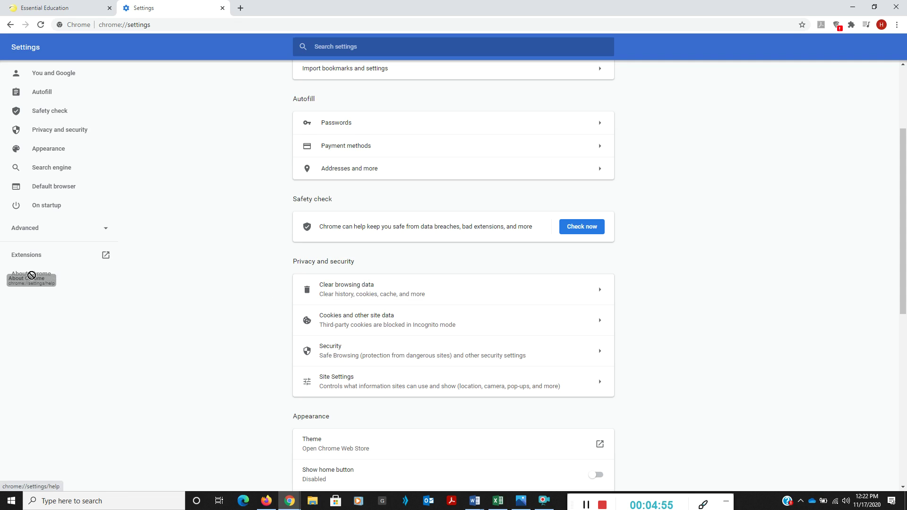
{"action": "left_click", "coordinate": [39, 277]}
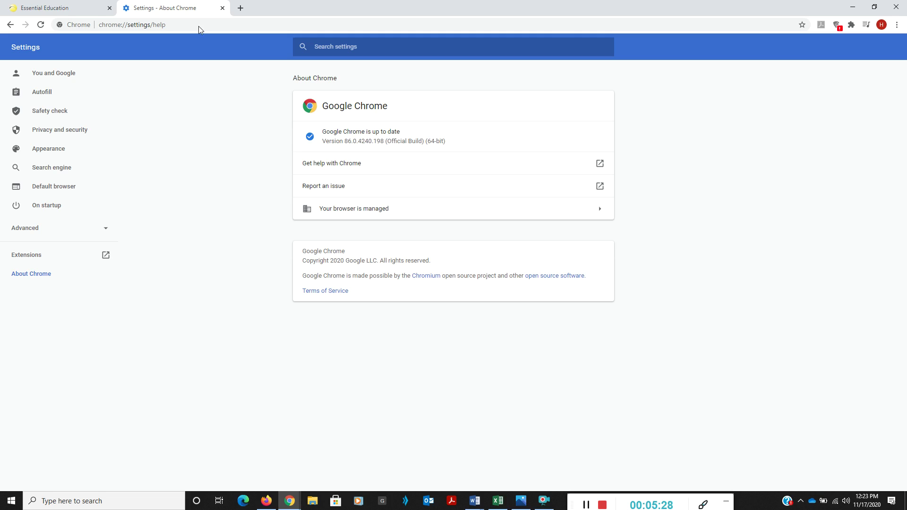
{"action": "left_click", "coordinate": [222, 9]}
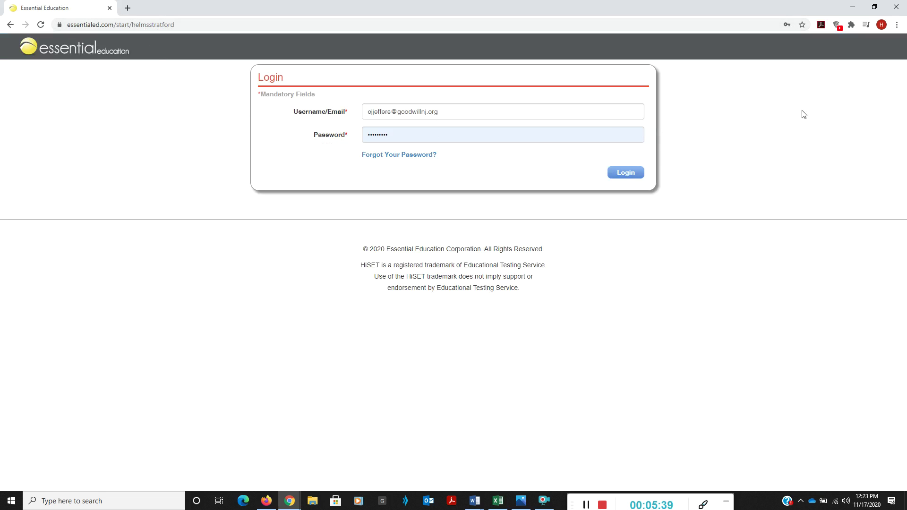
Step: Switch to Firefox and examine the helmsstratford part of the Essential Education login page's address
{"action": "left_click", "coordinate": [267, 505]}
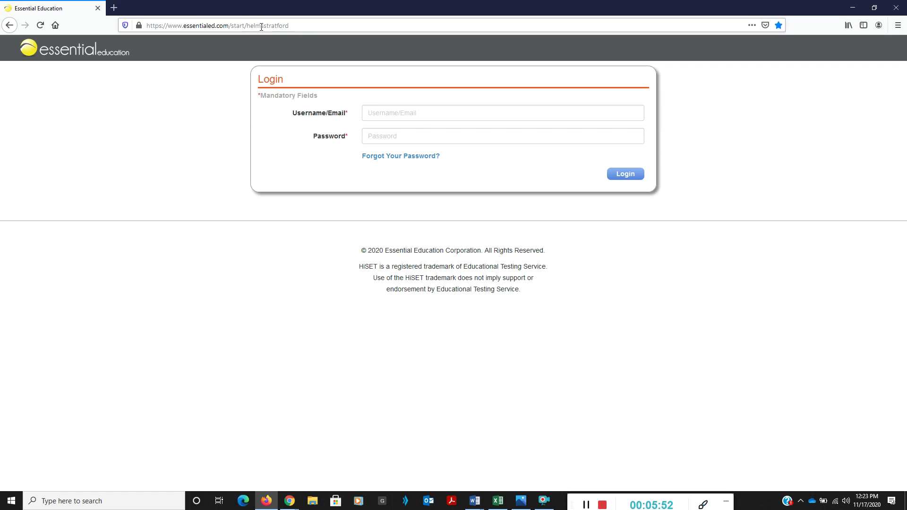
{"action": "left_click_drag", "start_coordinate": [295, 27], "coordinate": [247, 23]}
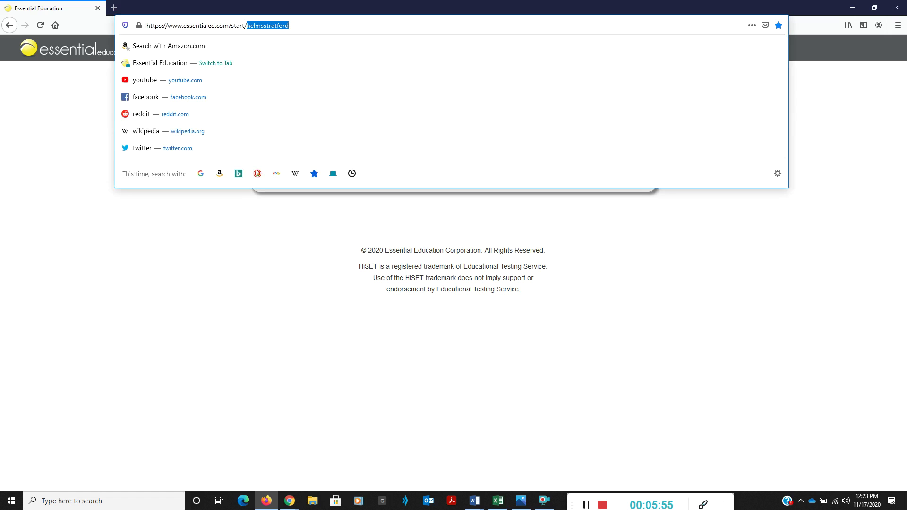
{"action": "left_click", "coordinate": [298, 26]}
{"action": "left_click", "coordinate": [75, 80]}
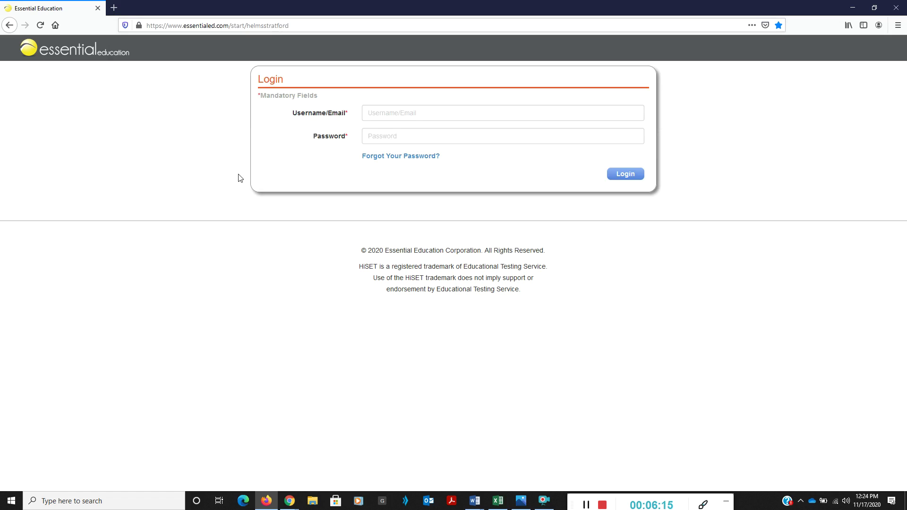
Step: Check for Firefox updates in the Firefox Updates section of the General options
{"action": "left_click", "coordinate": [898, 27]}
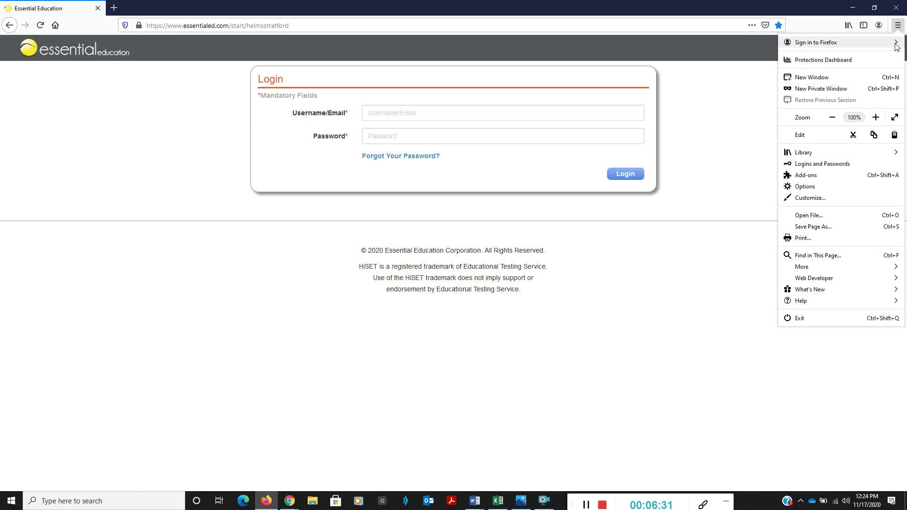
{"action": "left_click", "coordinate": [834, 190]}
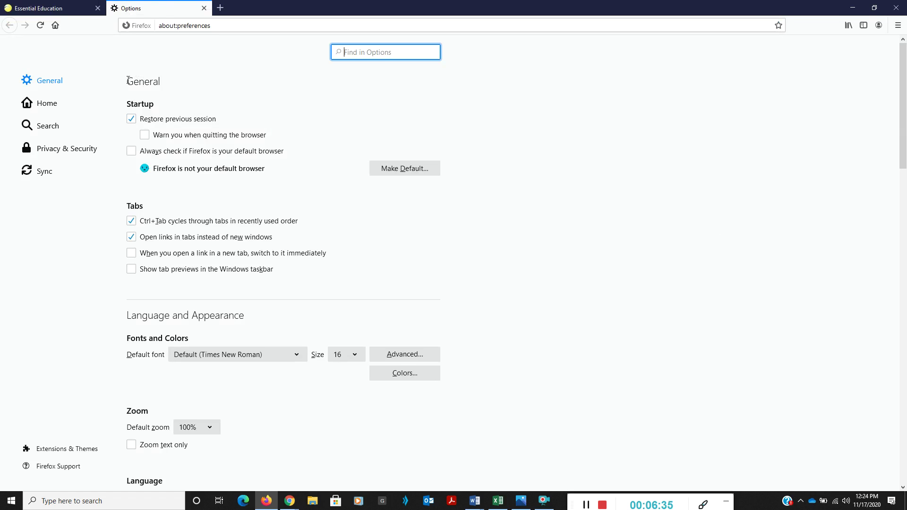
{"action": "left_click_drag", "start_coordinate": [129, 80], "coordinate": [163, 83]}
{"action": "triple_click", "coordinate": [547, 147]}
{"action": "scroll", "coordinate": [555, 181], "scroll_direction": "down", "scroll_amount": 5}
{"action": "scroll", "coordinate": [553, 182], "scroll_direction": "down", "scroll_amount": 10}
{"action": "scroll", "coordinate": [549, 182], "scroll_direction": "down", "scroll_amount": 1}
{"action": "left_click_drag", "start_coordinate": [131, 113], "coordinate": [200, 118]}
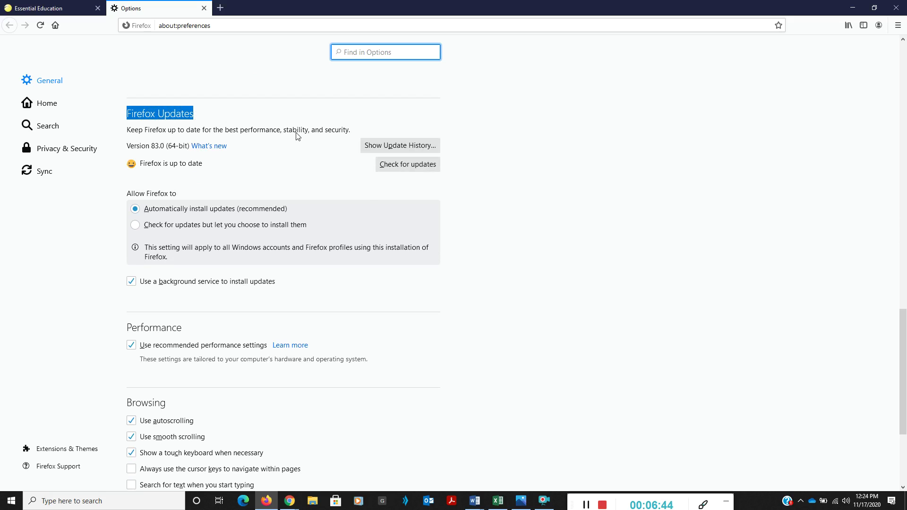
{"action": "left_click", "coordinate": [241, 172]}
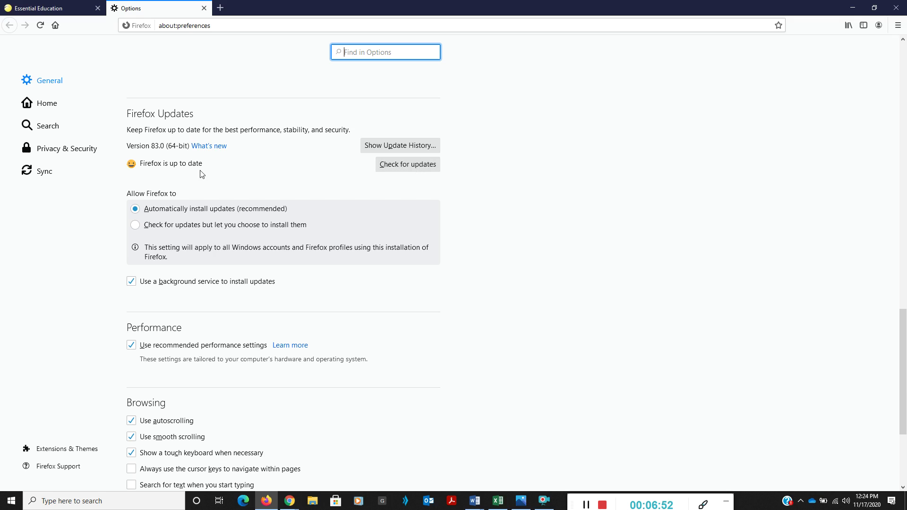
{"action": "left_click", "coordinate": [400, 170]}
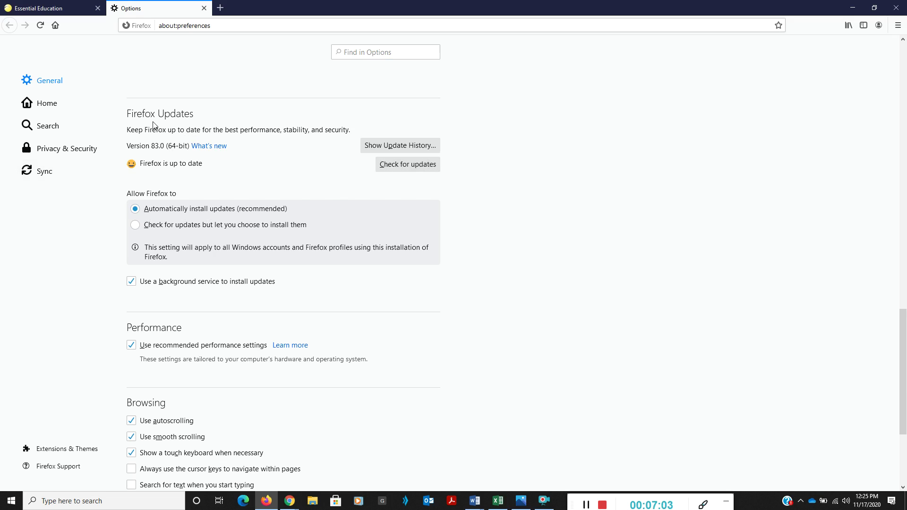
Step: Clear Firefox's history for the time range Everything with all data types included, and close the options
{"action": "left_click", "coordinate": [78, 150]}
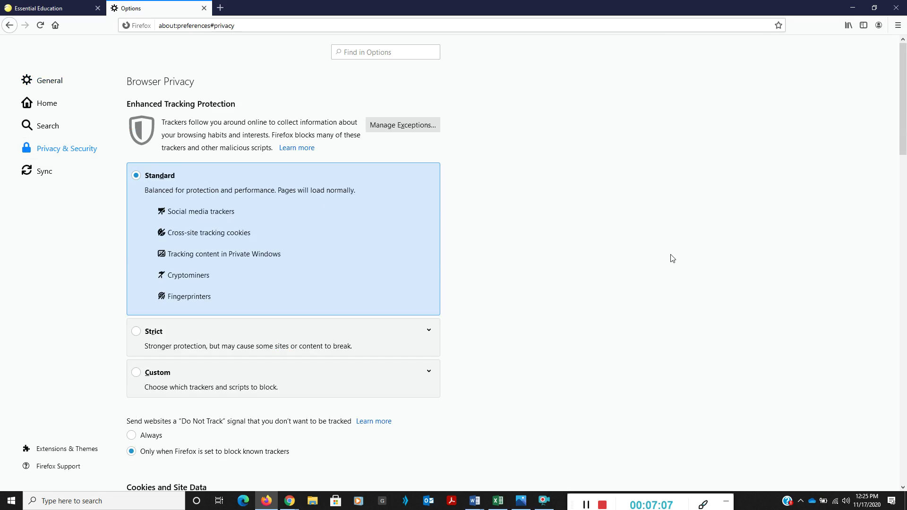
{"action": "scroll", "coordinate": [671, 259], "scroll_direction": "down", "scroll_amount": 8}
{"action": "scroll", "coordinate": [664, 258], "scroll_direction": "down", "scroll_amount": 4}
{"action": "left_click_drag", "start_coordinate": [127, 177], "coordinate": [158, 179]}
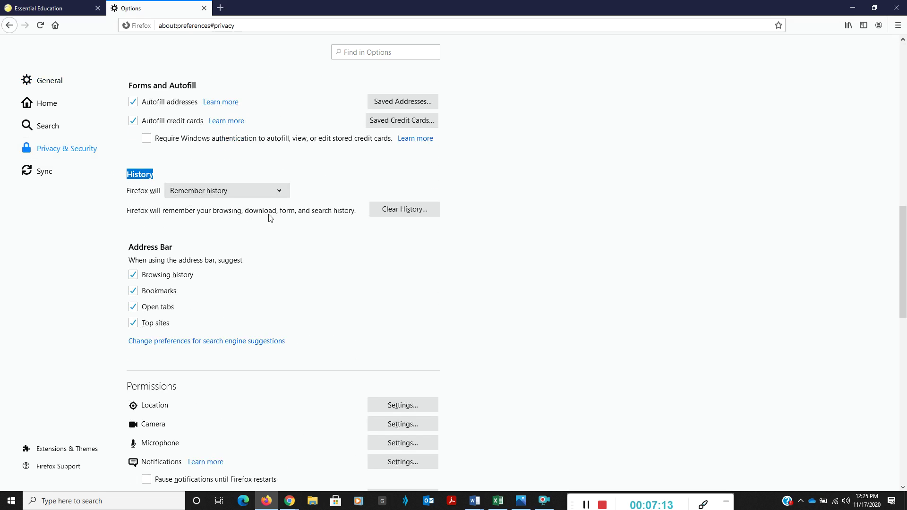
{"action": "left_click", "coordinate": [409, 208]}
{"action": "left_click", "coordinate": [432, 191]}
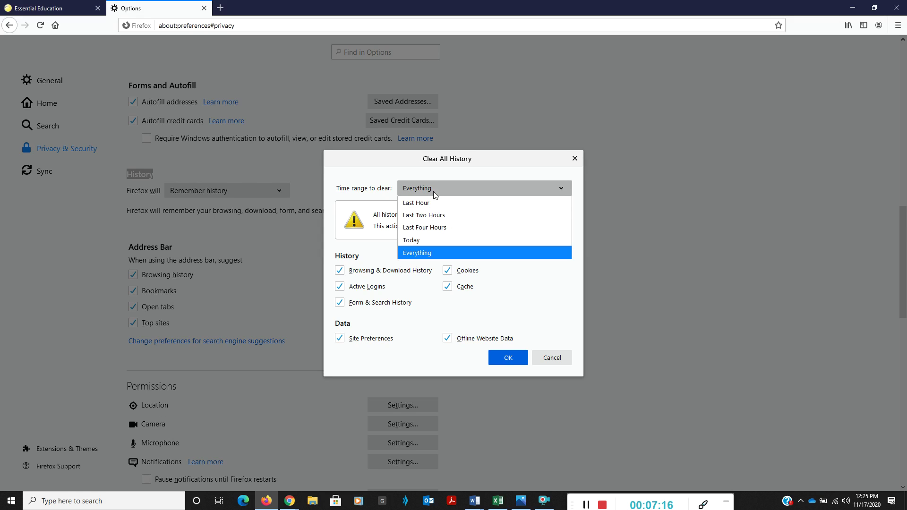
{"action": "left_click", "coordinate": [433, 254]}
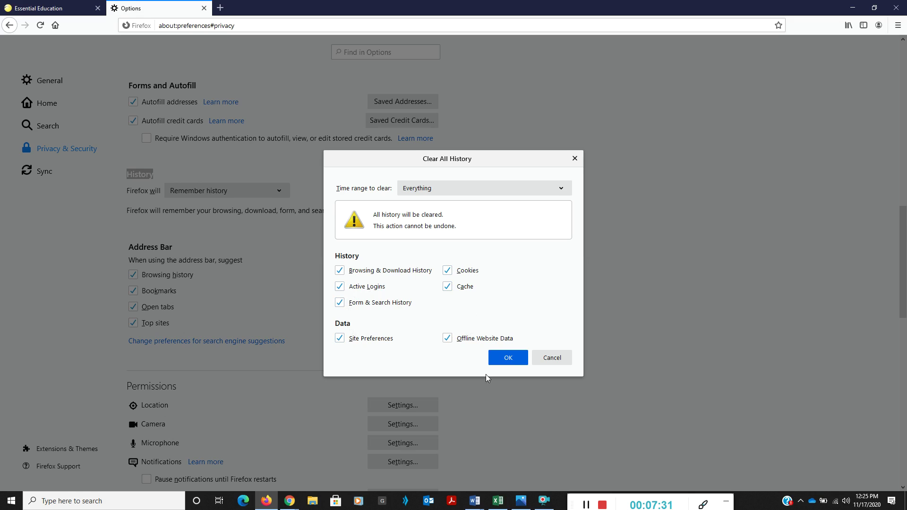
{"action": "left_click", "coordinate": [508, 358]}
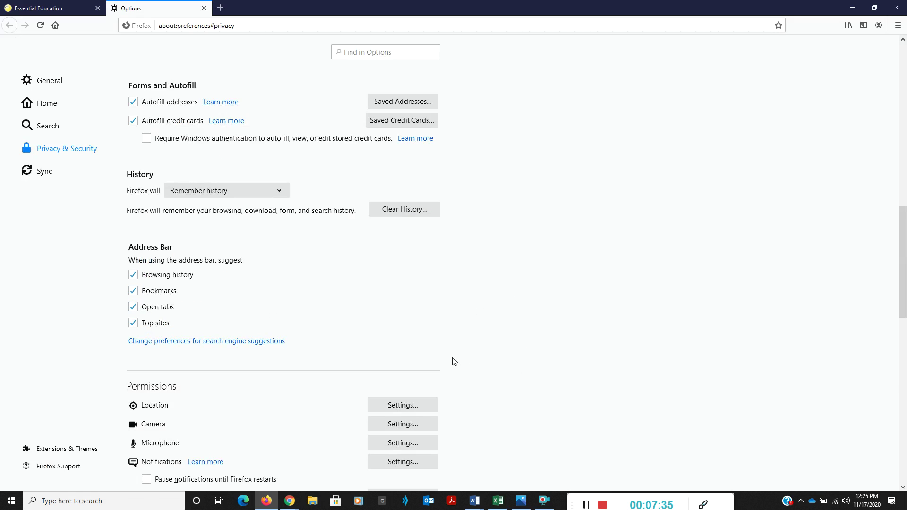
{"action": "left_click", "coordinate": [204, 8]}
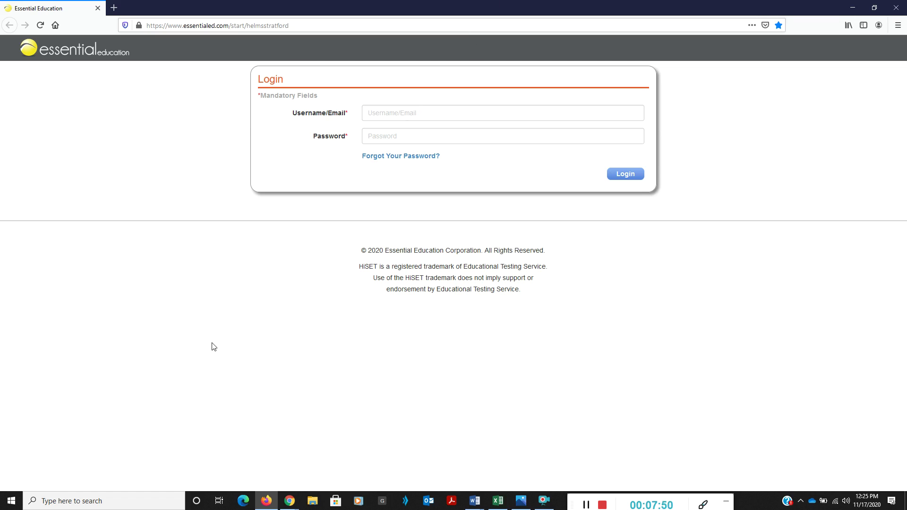
Step: Search Windows for "pc settings", and clear the search text
{"action": "left_click", "coordinate": [10, 505]}
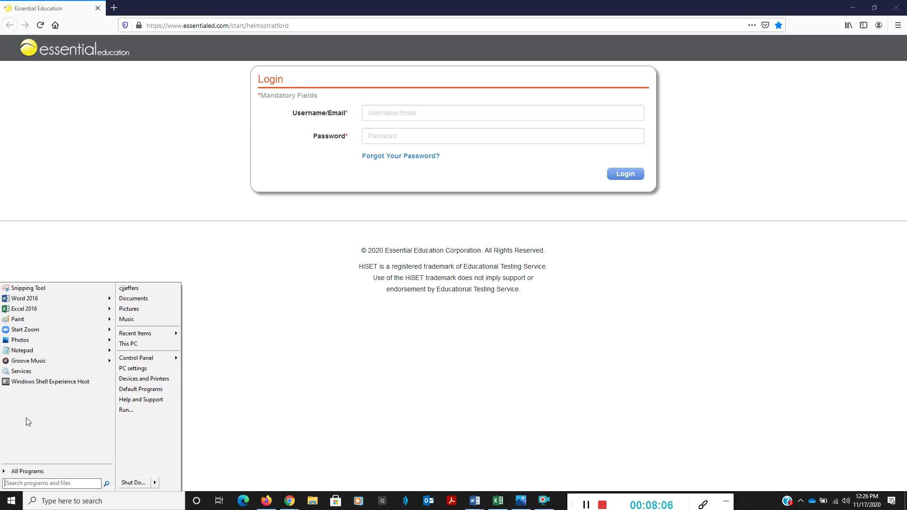
{"action": "type", "text": "pc"}
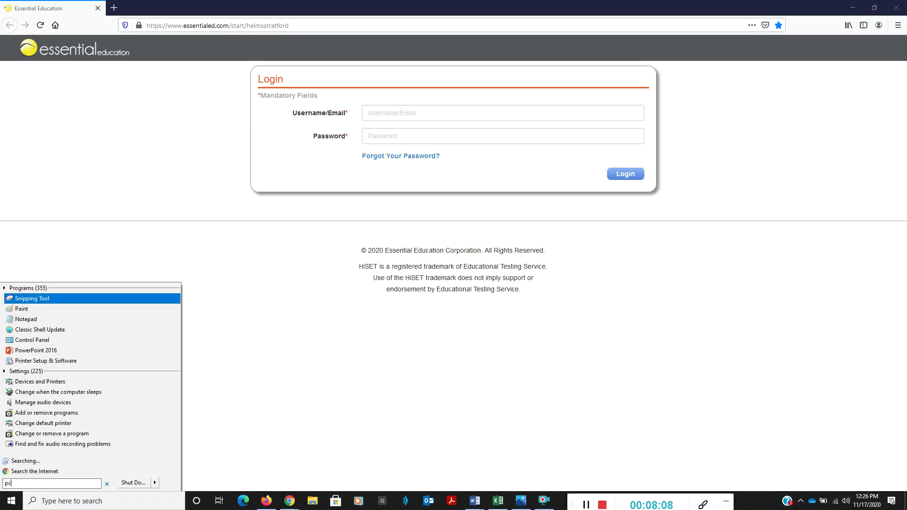
{"action": "type", "text": " s"}
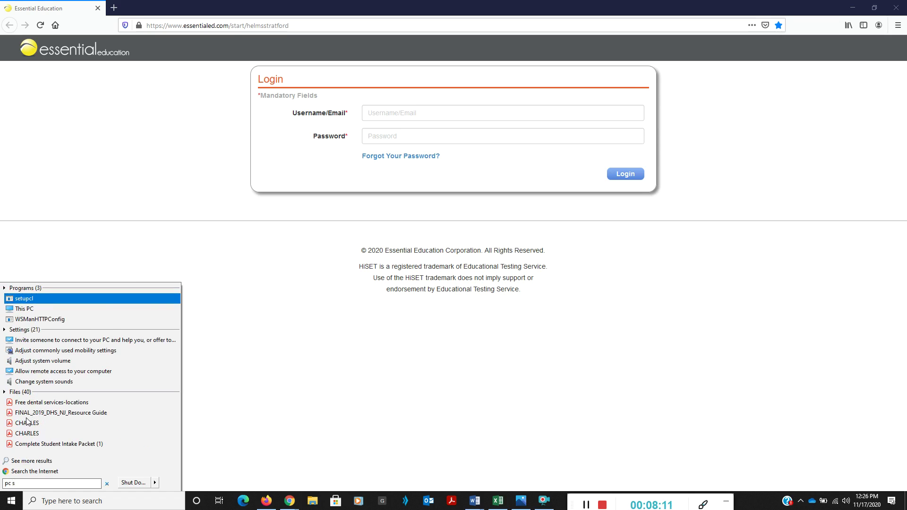
{"action": "type", "text": "ett"}
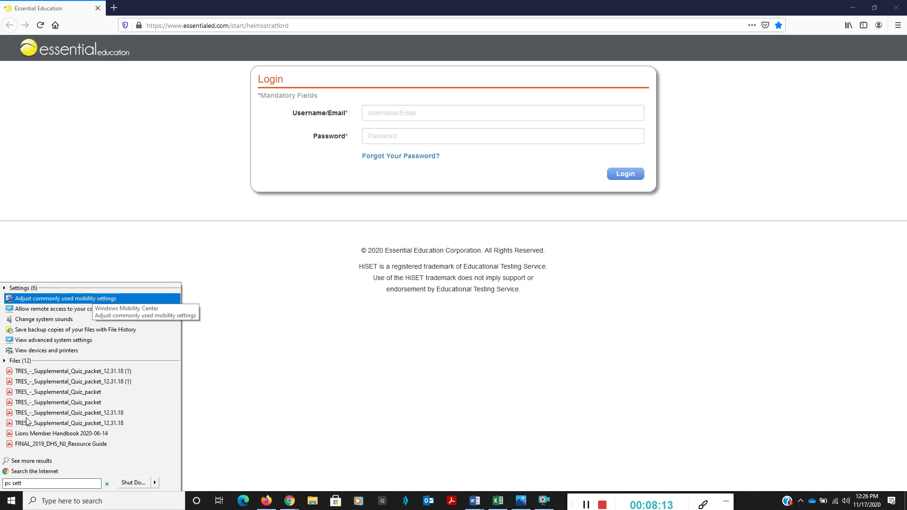
{"action": "type", "text": "ings"}
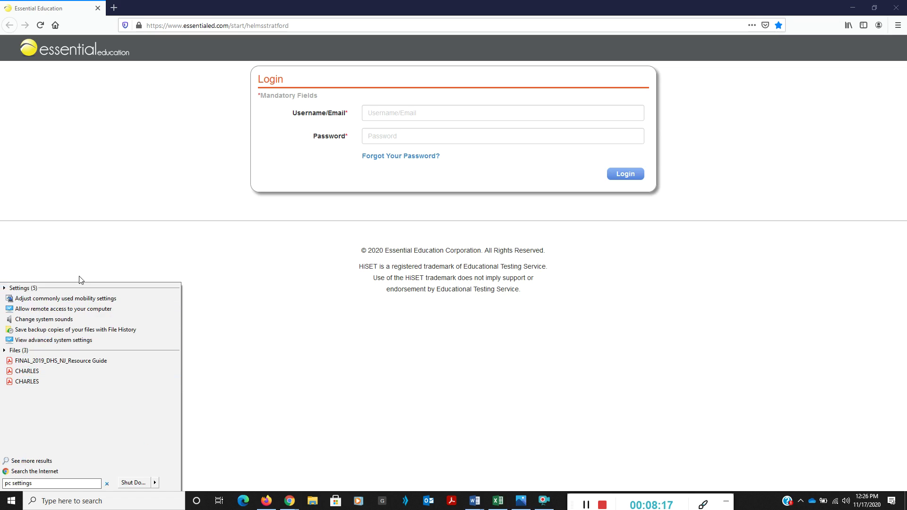
{"action": "left_click", "coordinate": [107, 484]}
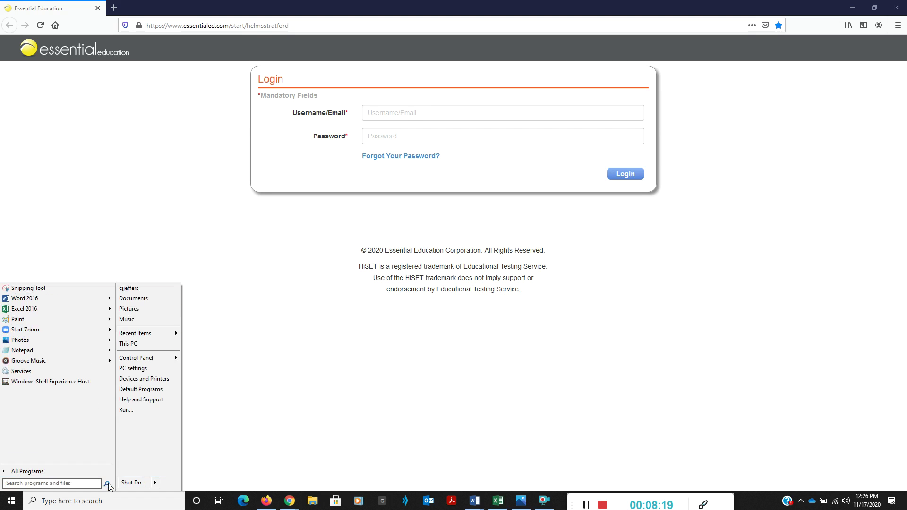
Step: Open the Windows PC settings and check for updates on the Windows Update page under Update & Security
{"action": "left_click", "coordinate": [137, 368]}
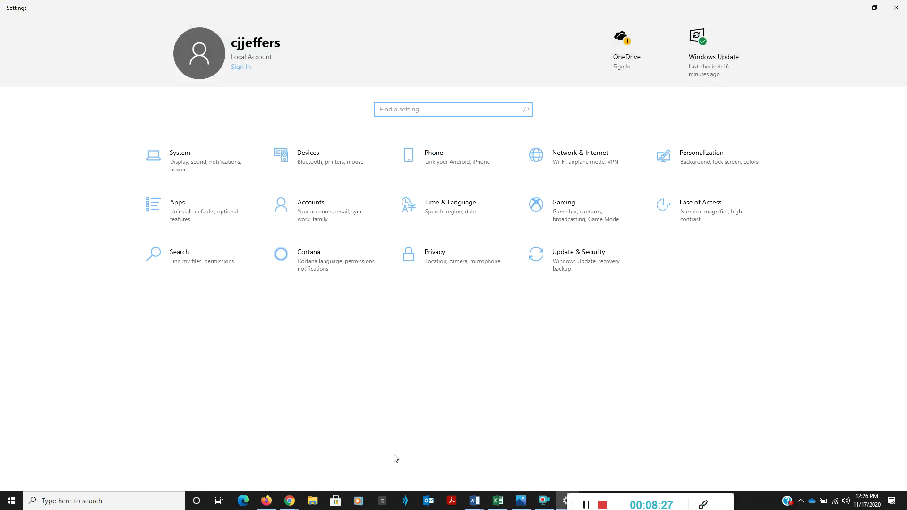
{"action": "left_click", "coordinate": [575, 256]}
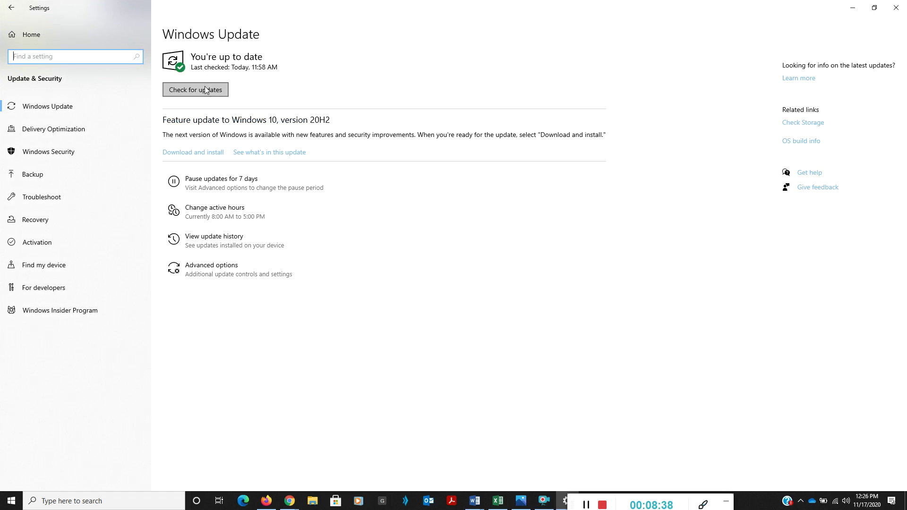
{"action": "left_click", "coordinate": [206, 90]}
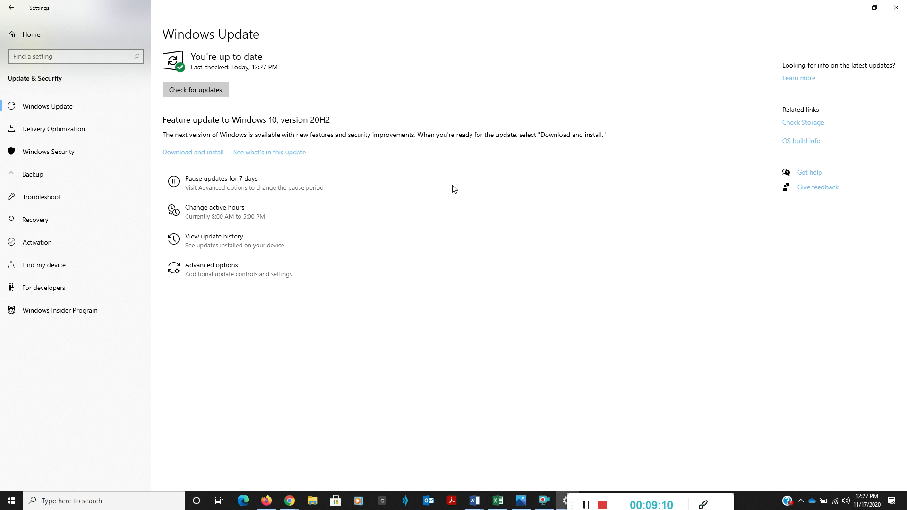
Step: View the training video's Recommended Technology slide full screen in Chrome, and close that Chrome window and the Windows settings
{"action": "mouse_move", "coordinate": [289, 506]}
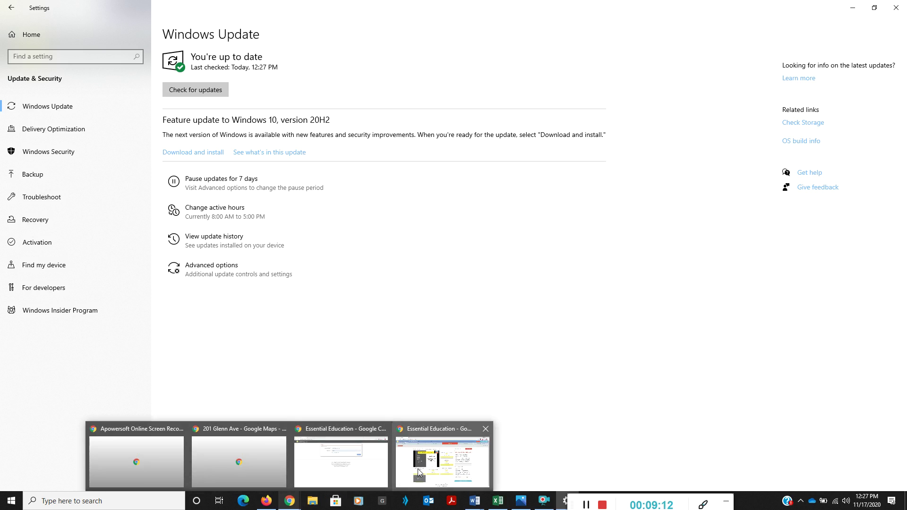
{"action": "left_click", "coordinate": [443, 461]}
{"action": "left_click", "coordinate": [412, 286]}
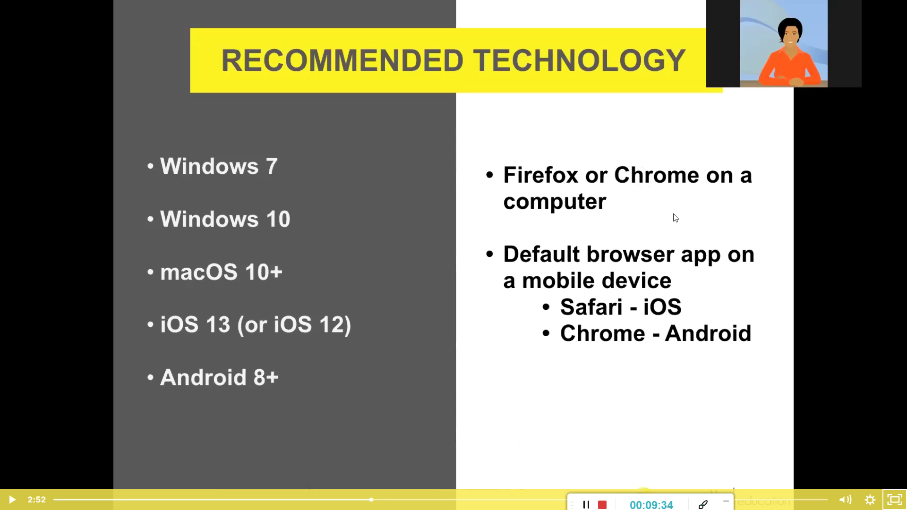
{"action": "left_click", "coordinate": [895, 500]}
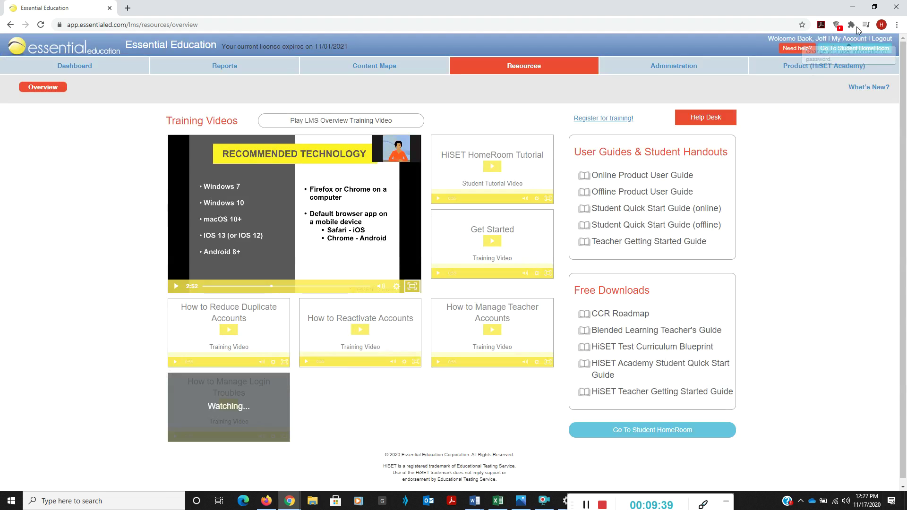
{"action": "left_click", "coordinate": [895, 8]}
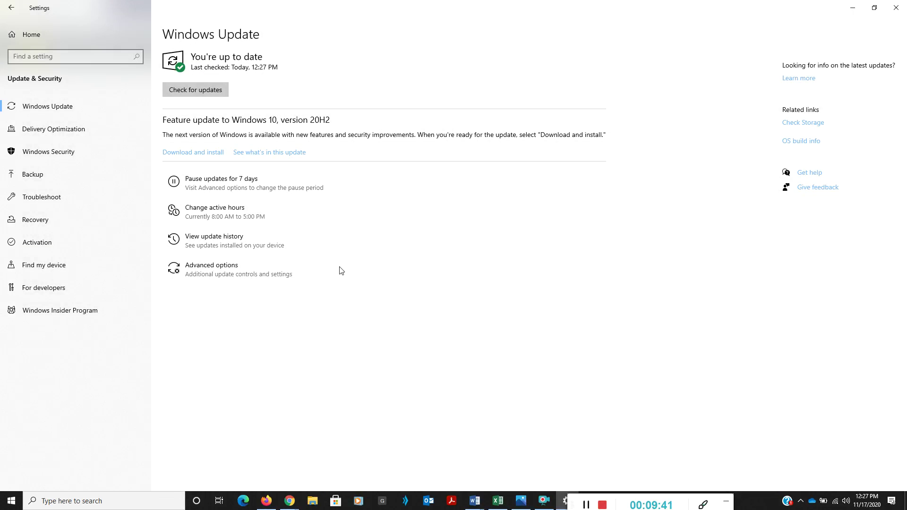
{"action": "left_click", "coordinate": [896, 10]}
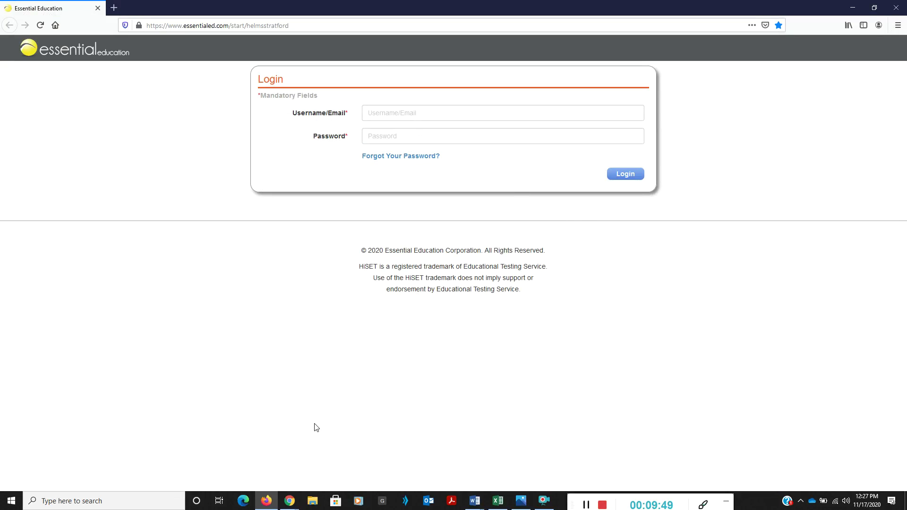
Step: Switch to the Chrome window with the Essential Education login page and open the Clear browsing data dialog from Chrome's settings
{"action": "mouse_move", "coordinate": [291, 506]}
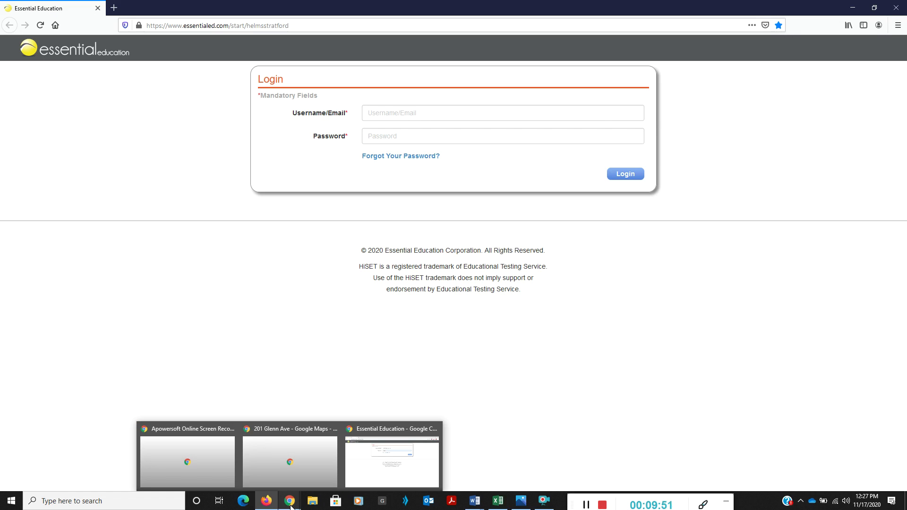
{"action": "left_click", "coordinate": [405, 447]}
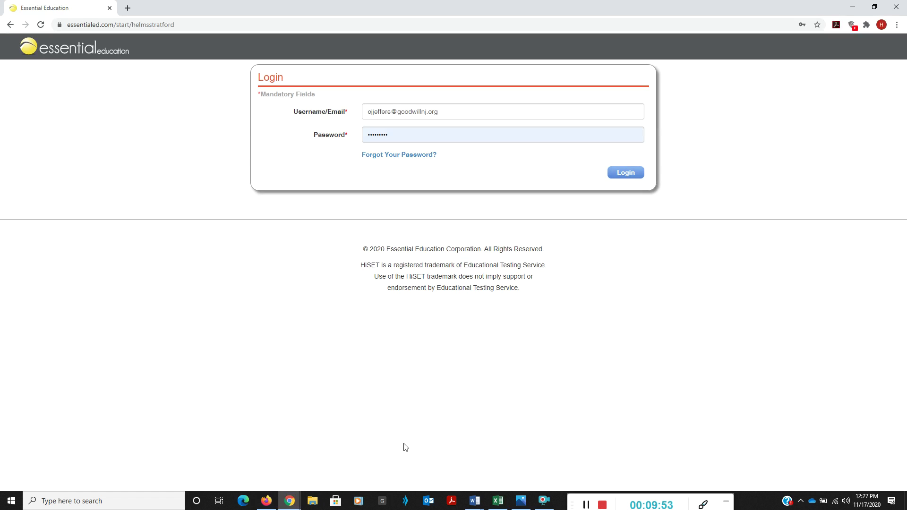
{"action": "left_click", "coordinate": [897, 24]}
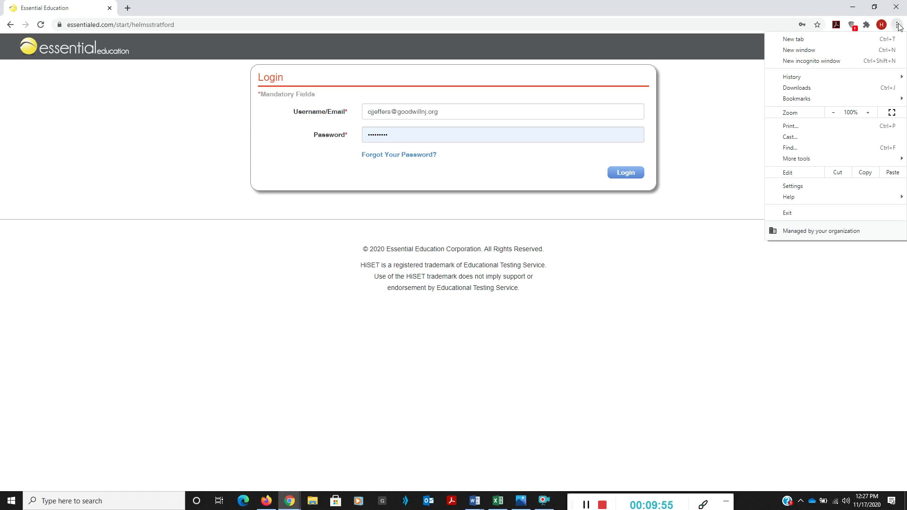
{"action": "left_click", "coordinate": [825, 184]}
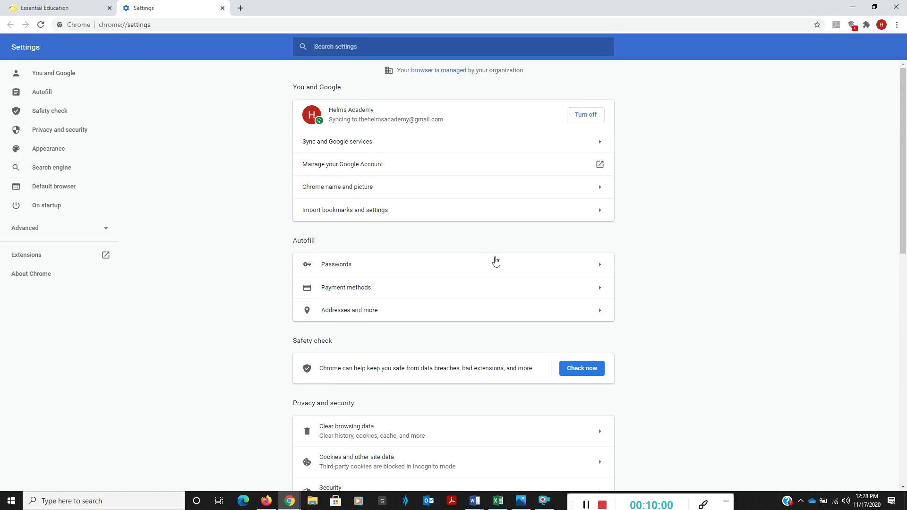
{"action": "scroll", "coordinate": [496, 261], "scroll_direction": "down", "scroll_amount": 11}
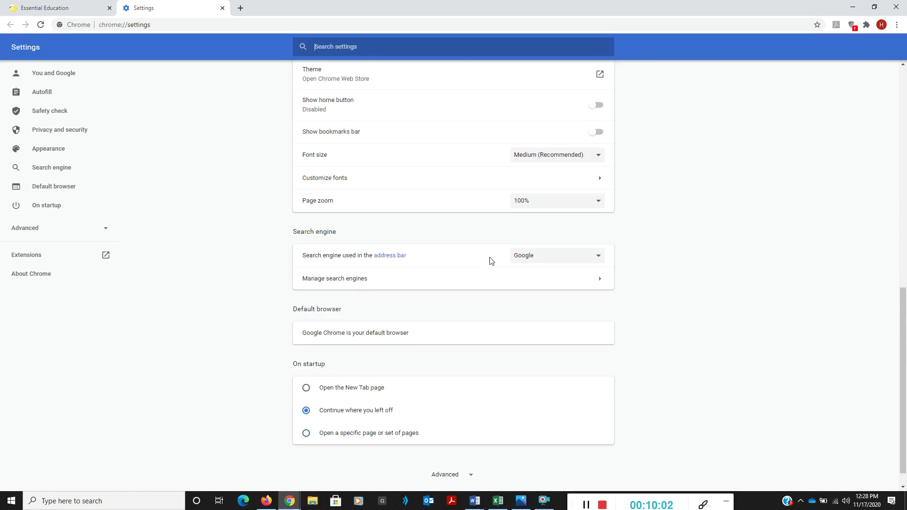
{"action": "scroll", "coordinate": [484, 258], "scroll_direction": "up", "scroll_amount": 8}
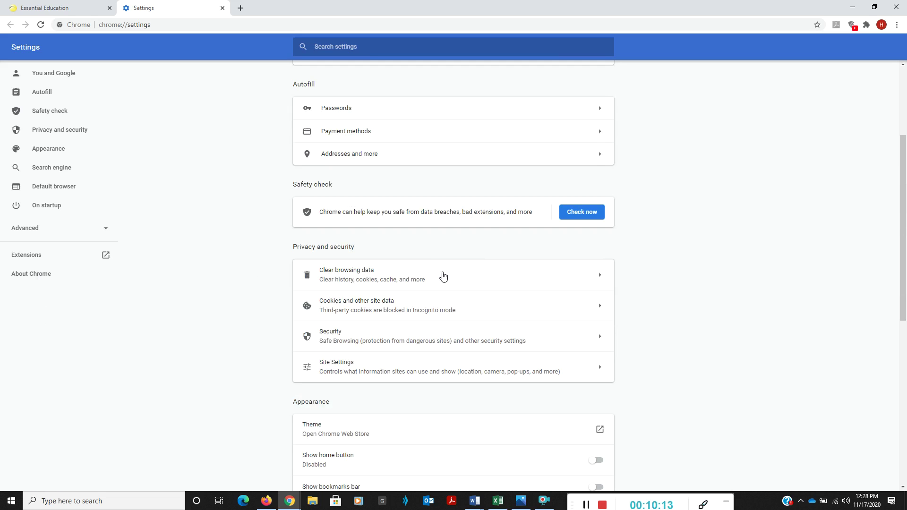
{"action": "left_click", "coordinate": [442, 277]}
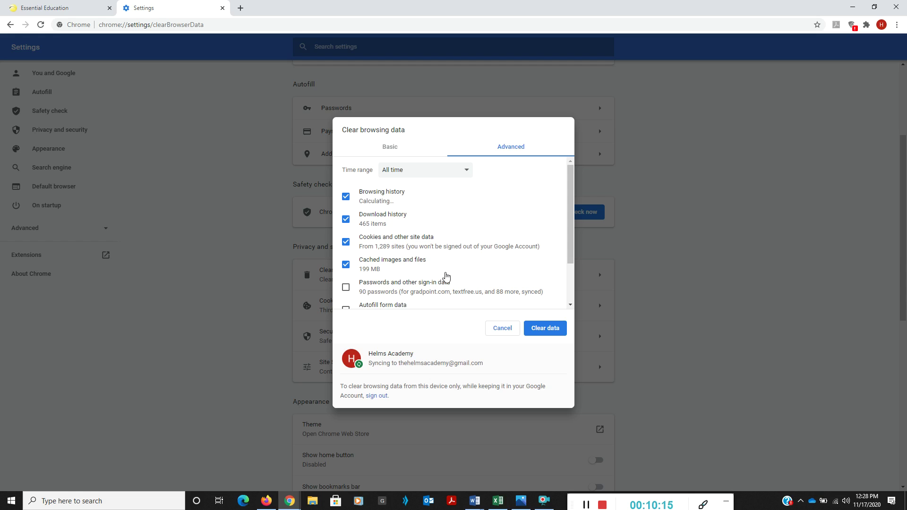
Step: Set the time range to All time in both the Advanced and Basic options for clearing browsing data
{"action": "left_click", "coordinate": [465, 175]}
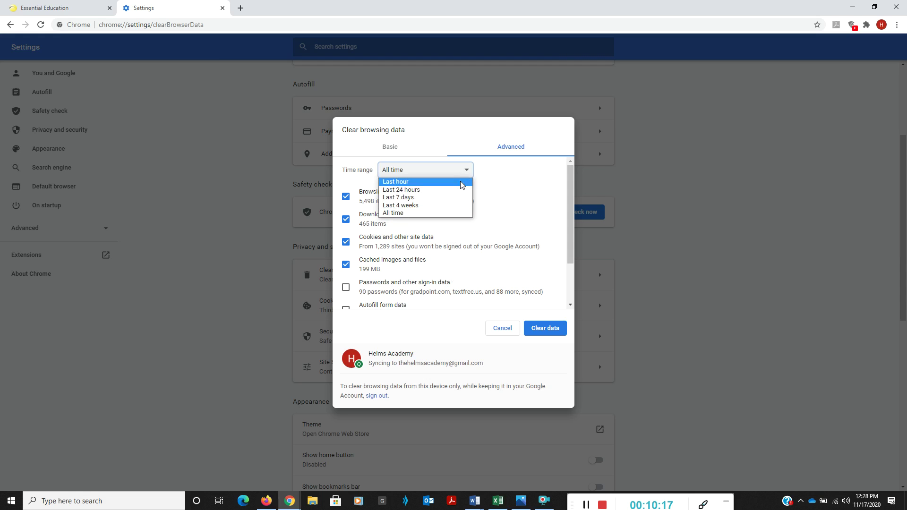
{"action": "left_click", "coordinate": [439, 216]}
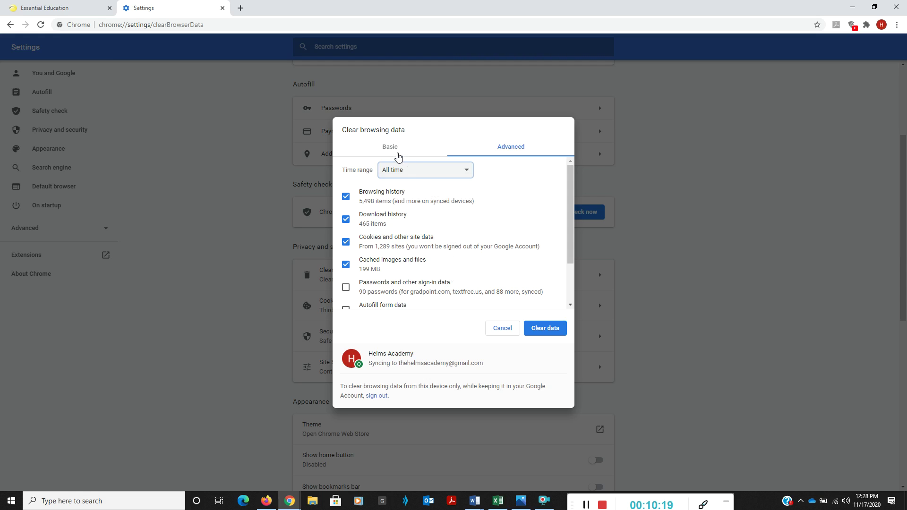
{"action": "left_click", "coordinate": [398, 157]}
{"action": "left_click", "coordinate": [442, 176]}
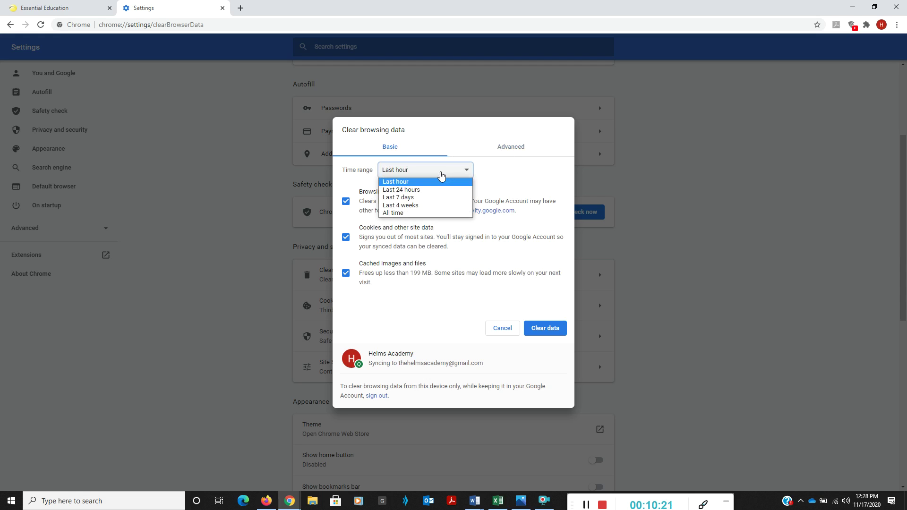
{"action": "left_click", "coordinate": [422, 213]}
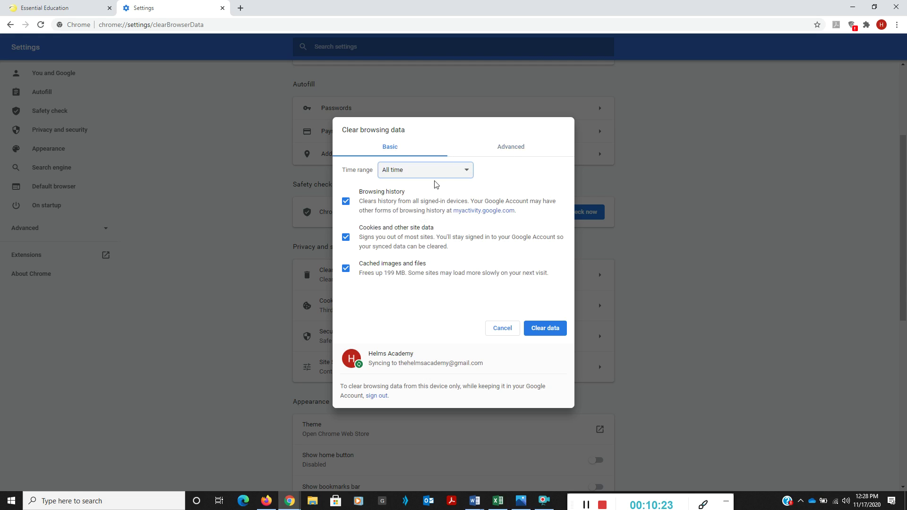
Step: Keep the Advanced time range at All time, include passwords and autofill form data, and cancel without clearing the data
{"action": "left_click", "coordinate": [514, 152]}
{"action": "left_click", "coordinate": [461, 171]}
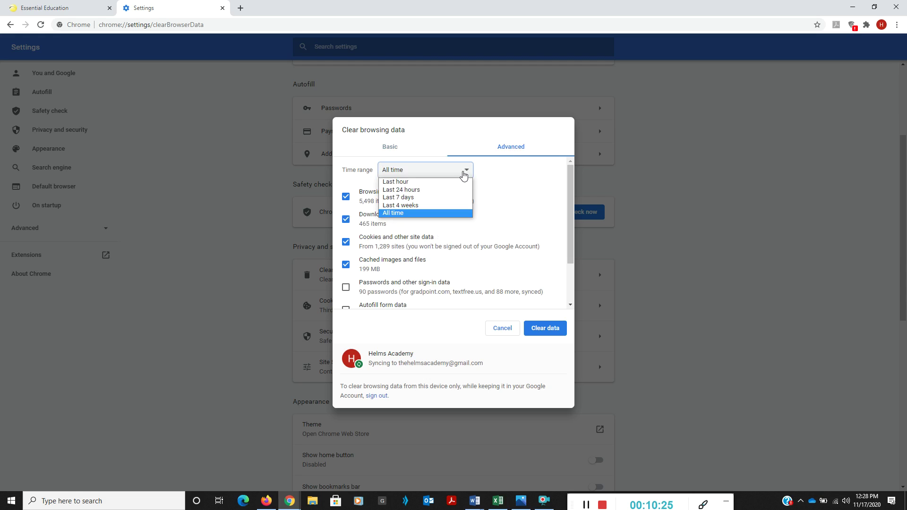
{"action": "left_click", "coordinate": [462, 213]}
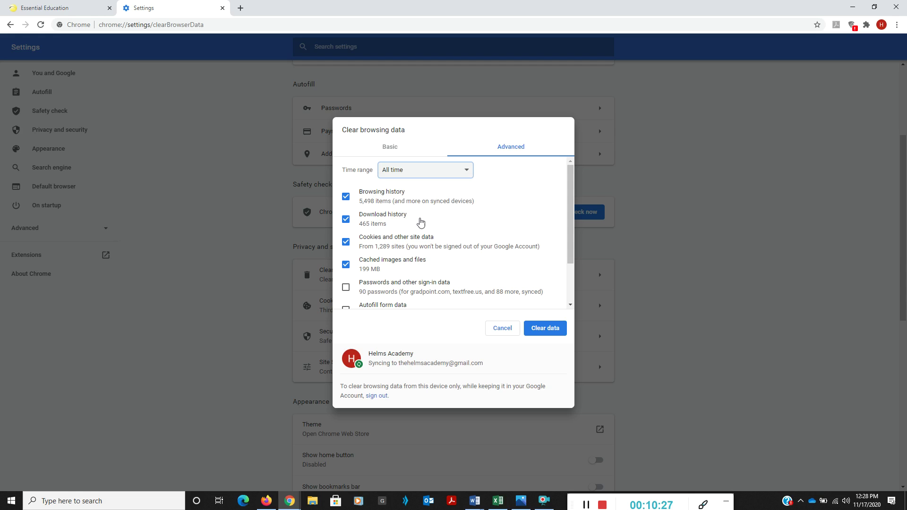
{"action": "left_click", "coordinate": [346, 285]}
{"action": "scroll", "coordinate": [354, 262], "scroll_direction": "down", "scroll_amount": 1}
{"action": "left_click", "coordinate": [346, 261]}
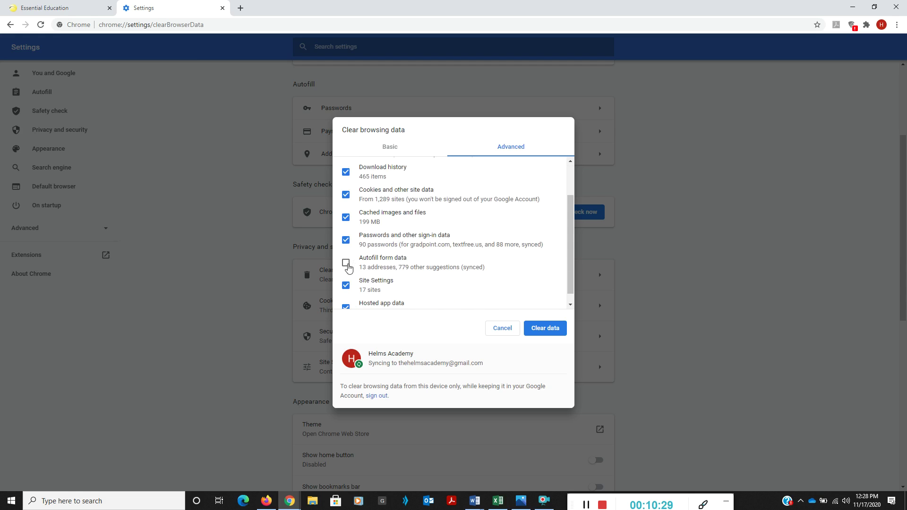
{"action": "scroll", "coordinate": [373, 249], "scroll_direction": "down", "scroll_amount": 1}
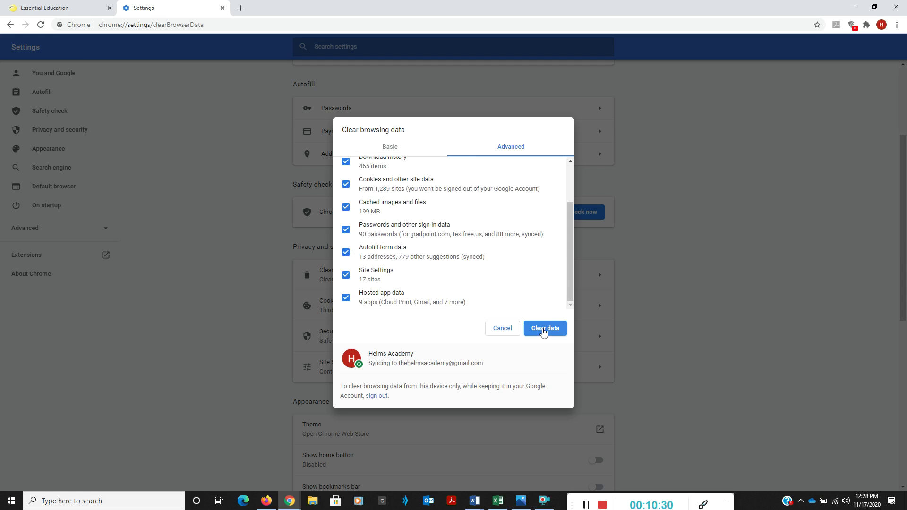
{"action": "left_click", "coordinate": [497, 332]}
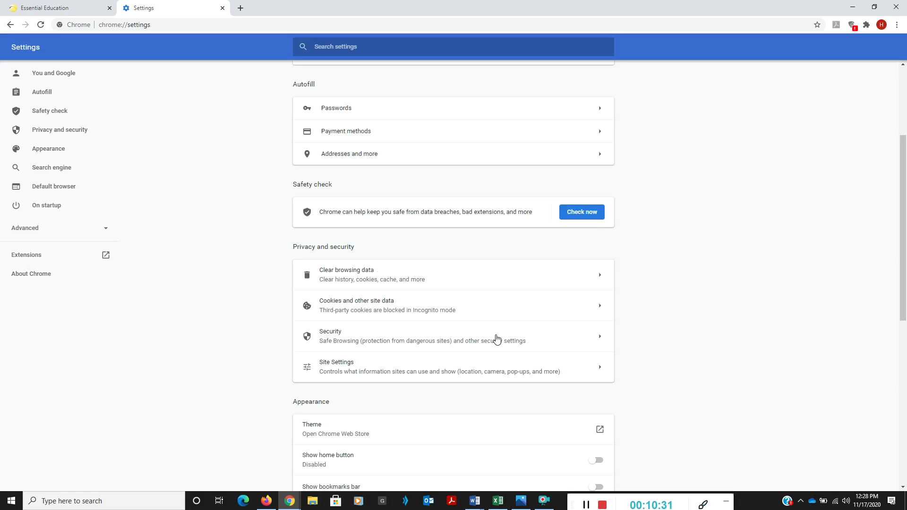
Step: Check Chrome's update status on the About Chrome page, and close the Chrome window
{"action": "left_click", "coordinate": [38, 282]}
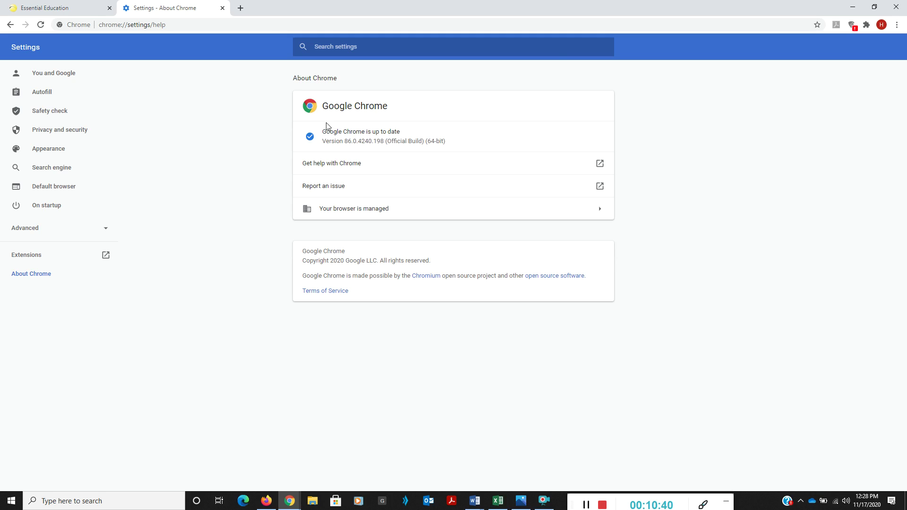
{"action": "left_click", "coordinate": [895, 12]}
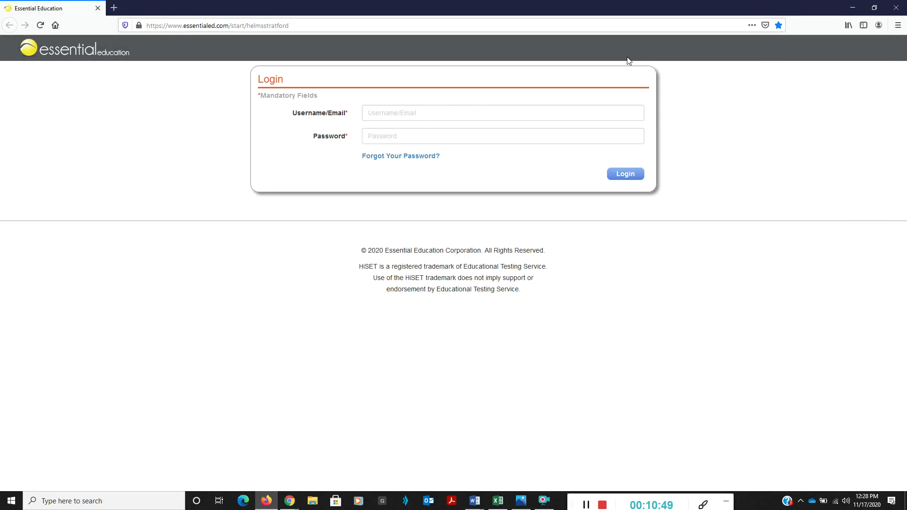
Step: Open Firefox's General options and examine the Firefox Updates section
{"action": "left_click", "coordinate": [898, 25]}
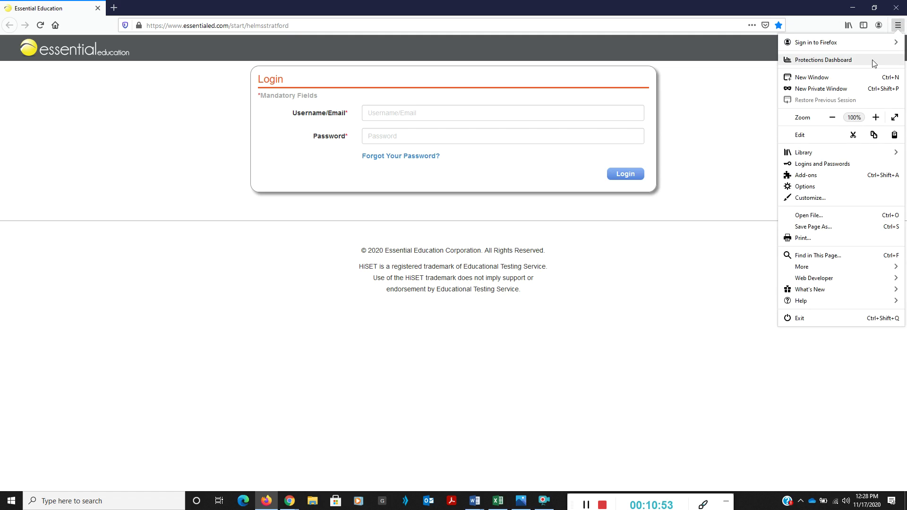
{"action": "left_click", "coordinate": [820, 186]}
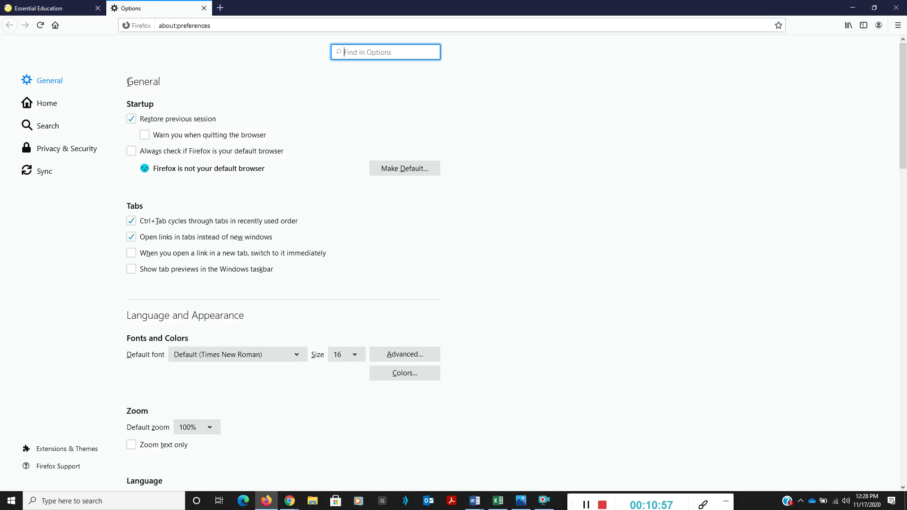
{"action": "scroll", "coordinate": [605, 264], "scroll_direction": "down", "scroll_amount": 15}
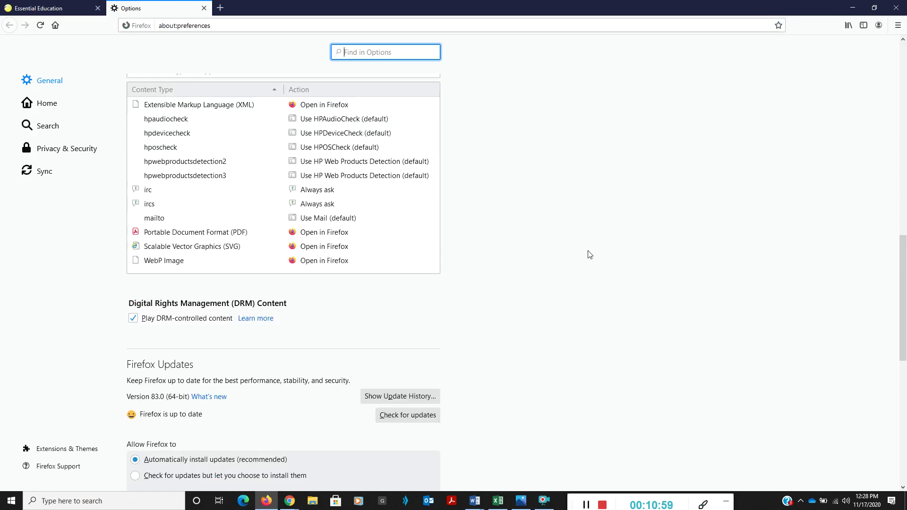
Step: Run a check for new updates in the Firefox Updates section of the General options
{"action": "scroll", "coordinate": [590, 255], "scroll_direction": "down", "scroll_amount": 9}
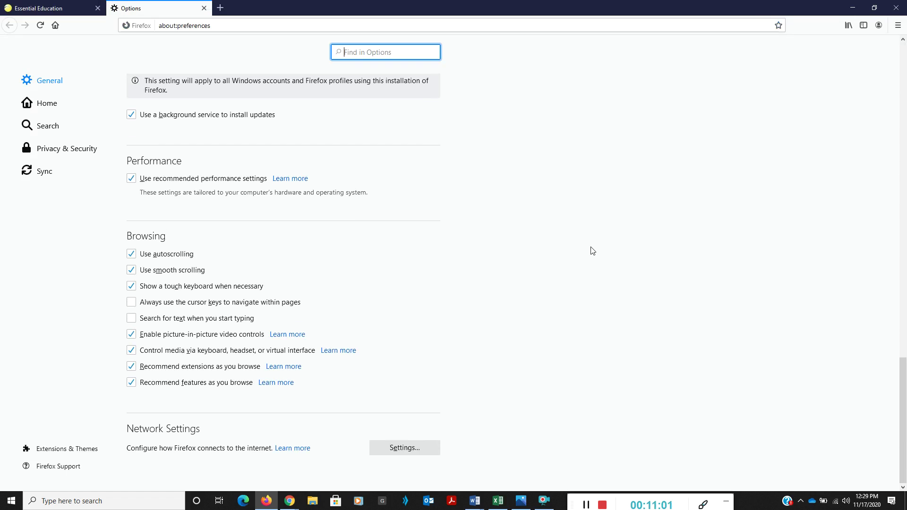
{"action": "scroll", "coordinate": [593, 251], "scroll_direction": "up", "scroll_amount": 6}
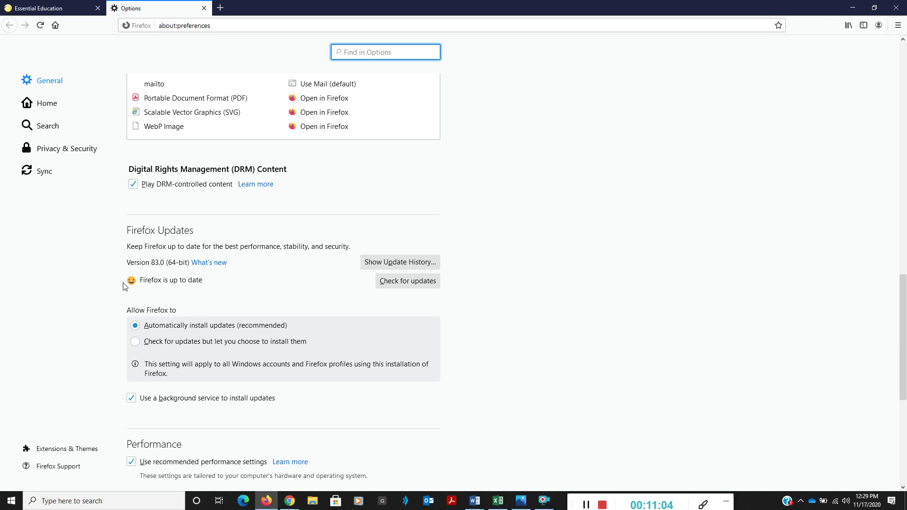
{"action": "left_click", "coordinate": [429, 284]}
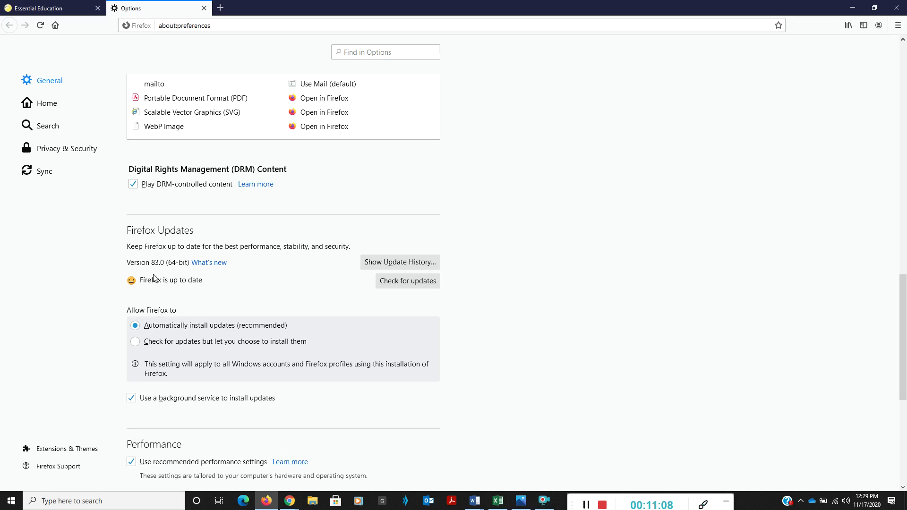
Step: Open the Clear History dialog from the History section of Firefox's Privacy & Security options
{"action": "left_click", "coordinate": [43, 152]}
{"action": "scroll", "coordinate": [344, 201], "scroll_direction": "down", "scroll_amount": 10}
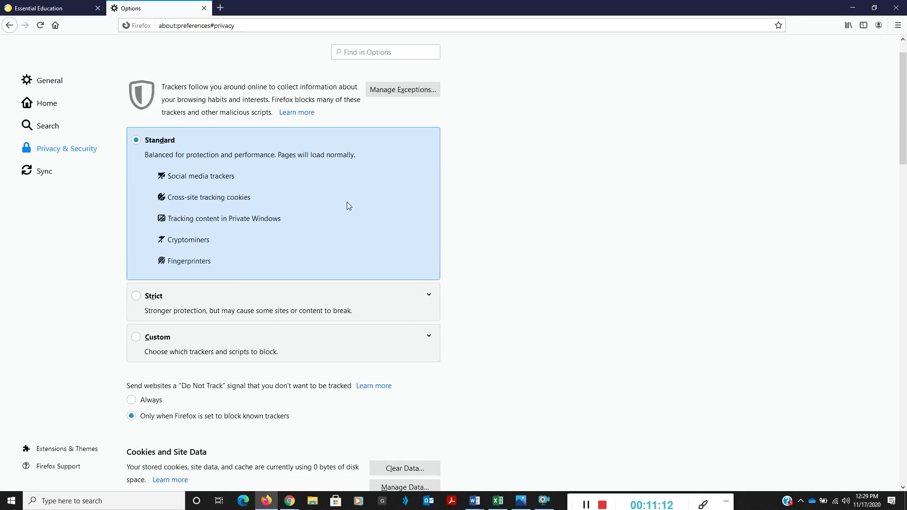
{"action": "scroll", "coordinate": [344, 202], "scroll_direction": "down", "scroll_amount": 5}
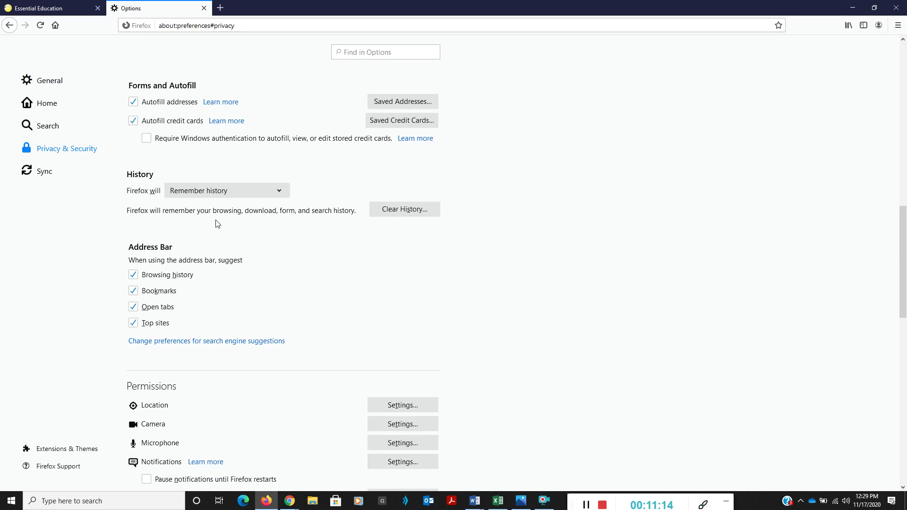
{"action": "left_click_drag", "start_coordinate": [117, 178], "coordinate": [160, 178]}
{"action": "left_click", "coordinate": [397, 208]}
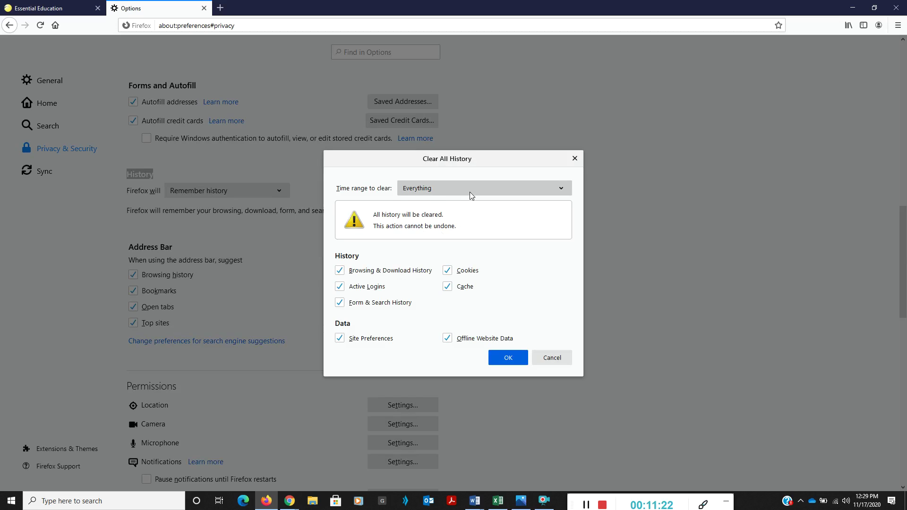
Step: Keep the time range at Everything, clear all history and data types, and close the Options page
{"action": "left_click", "coordinate": [470, 191]}
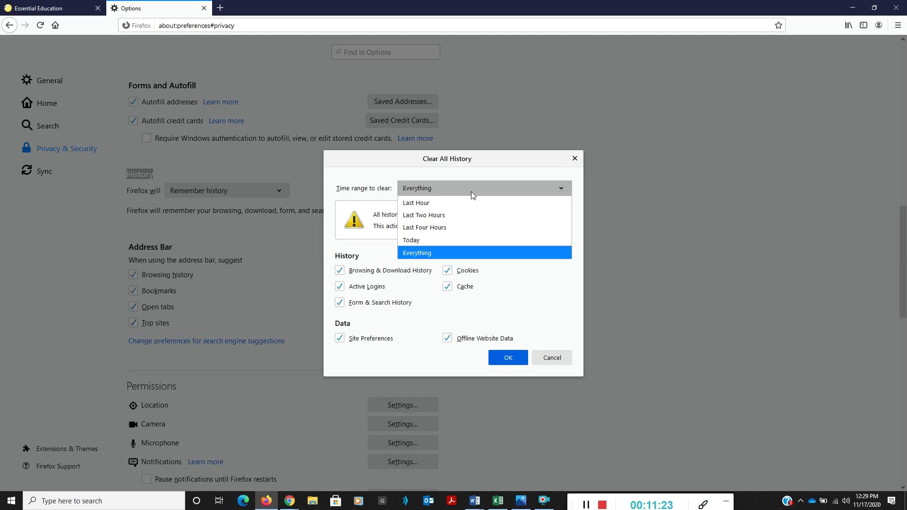
{"action": "left_click", "coordinate": [430, 254]}
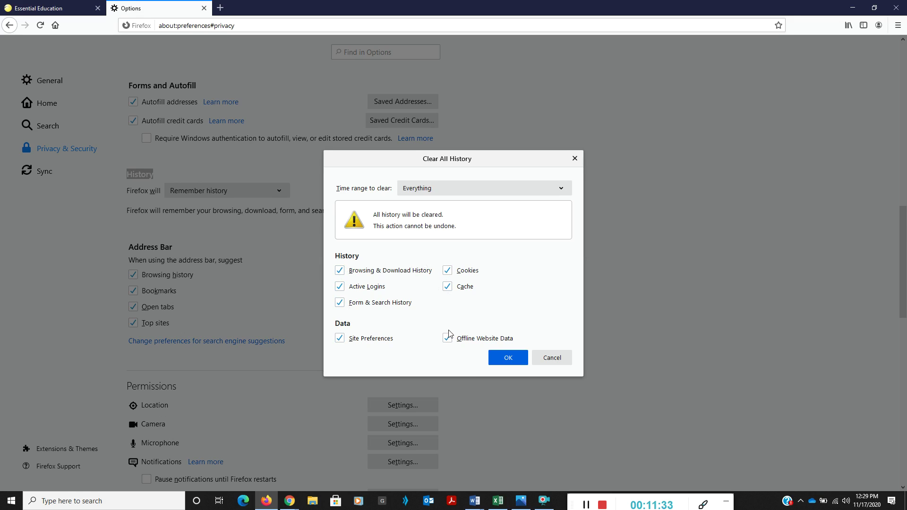
{"action": "left_click", "coordinate": [510, 359]}
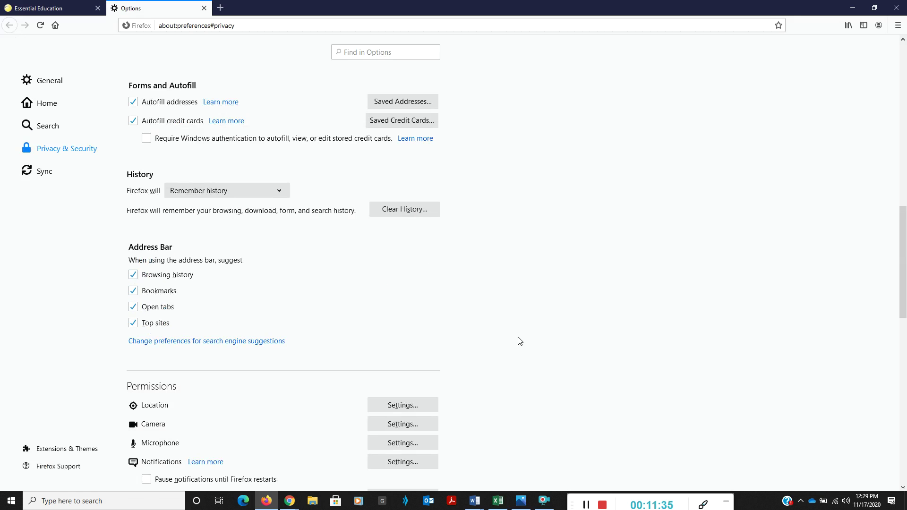
{"action": "left_click", "coordinate": [204, 8]}
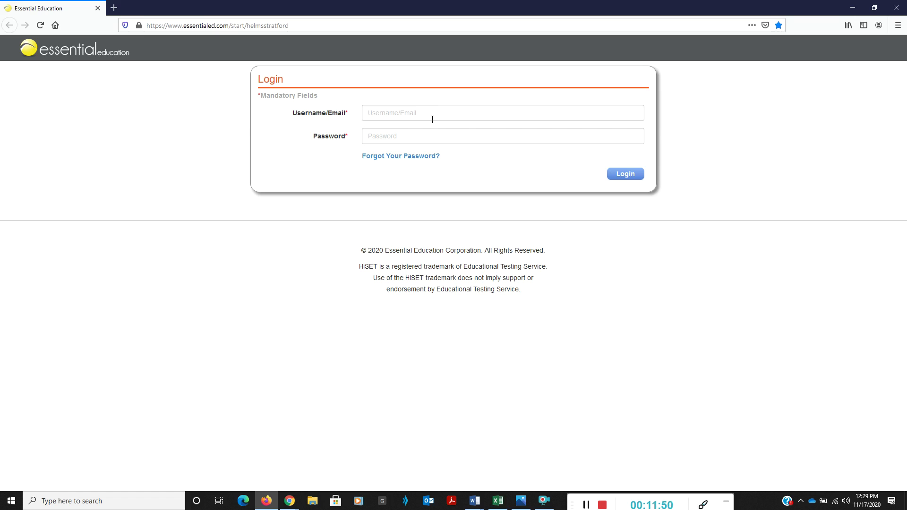
Step: Log in to Essential Education with the student's username and account password, and decline saving the login in Firefox
{"action": "left_click", "coordinate": [432, 115]}
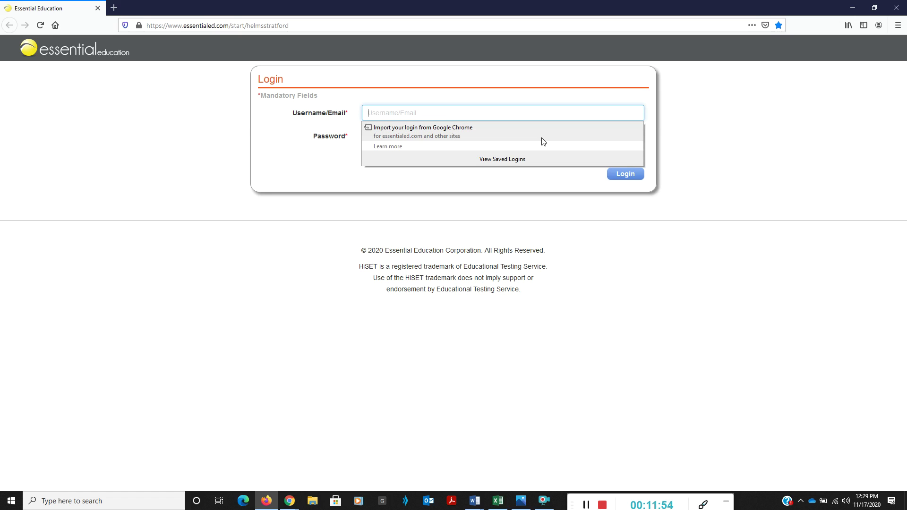
{"action": "type", "text": "sstudent"}
{"action": "left_click", "coordinate": [320, 162]}
{"action": "left_click", "coordinate": [394, 138]}
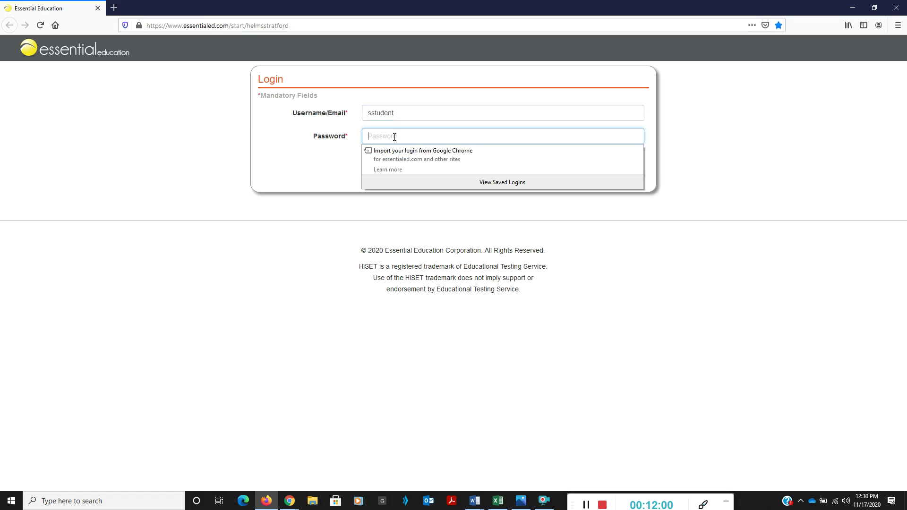
{"action": "type", "text": "p"}
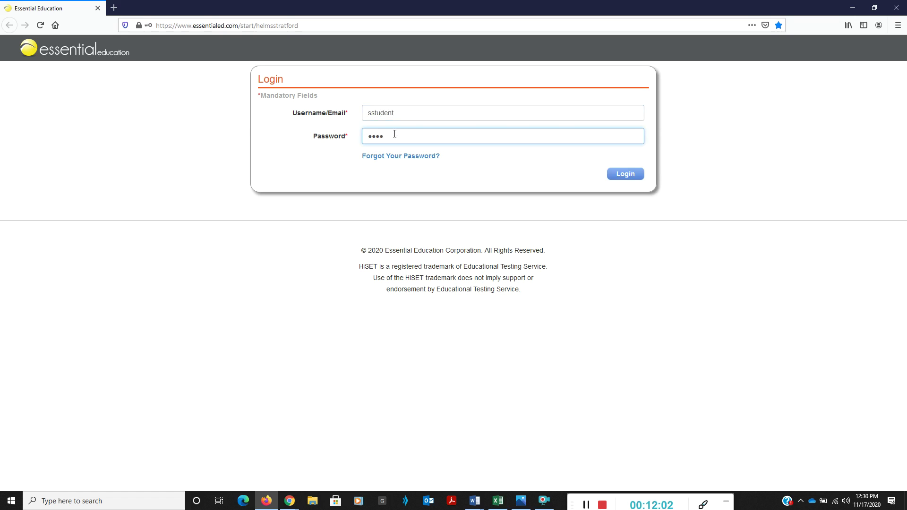
{"action": "left_click", "coordinate": [293, 26]}
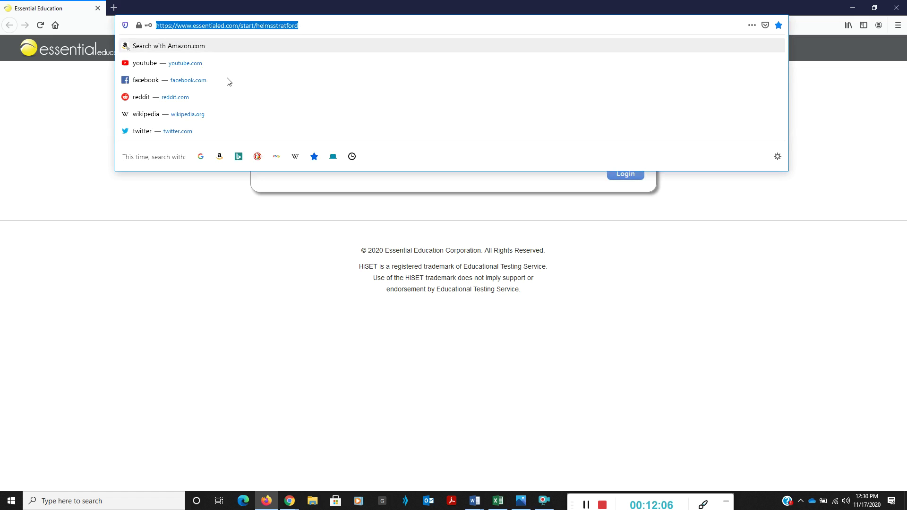
{"action": "left_click", "coordinate": [187, 230]}
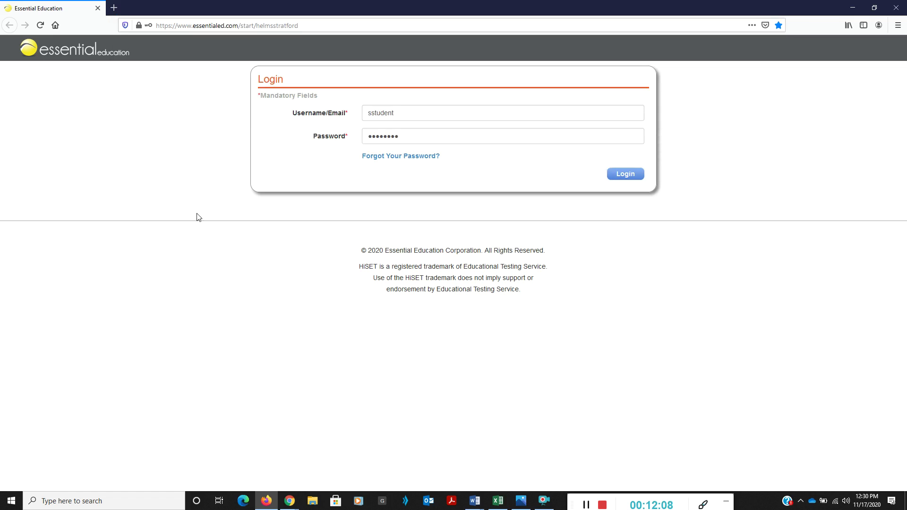
{"action": "left_click", "coordinate": [630, 179]}
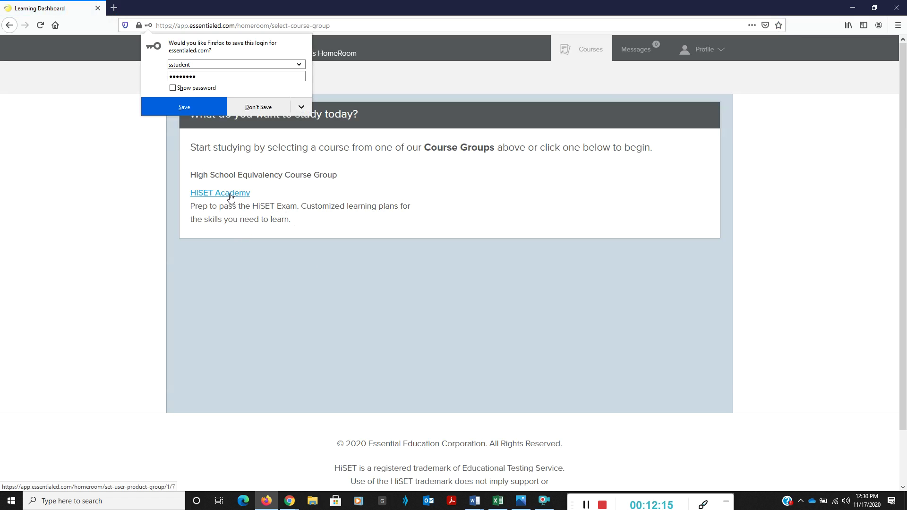
{"action": "left_click", "coordinate": [269, 110]}
Step: Open the HiSET Academy course, and view EE screenshot.PNG in Photos before minimizing it to return to Firefox
{"action": "left_click", "coordinate": [240, 195]}
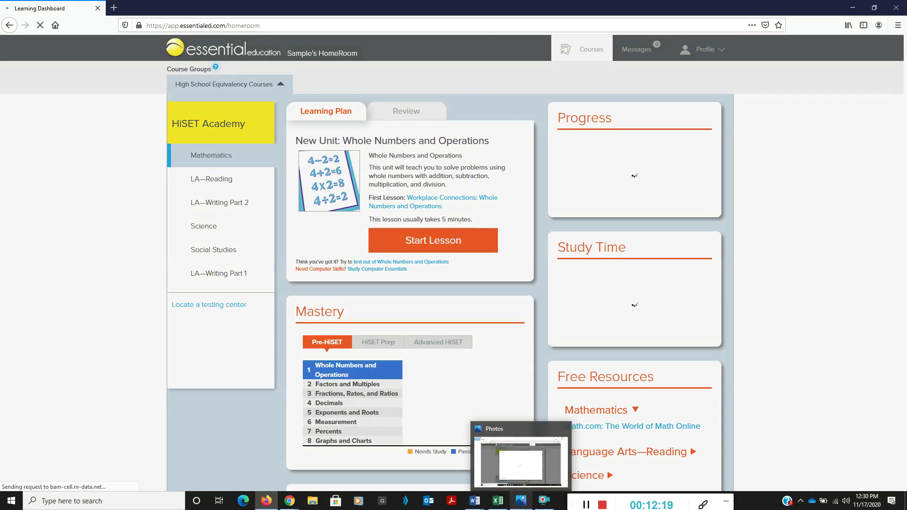
{"action": "left_click", "coordinate": [520, 501]}
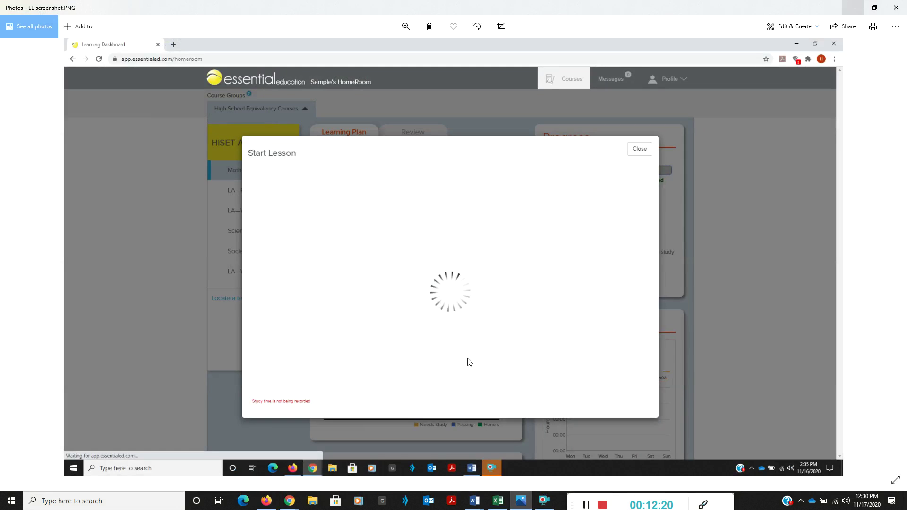
{"action": "left_click", "coordinate": [858, 8]}
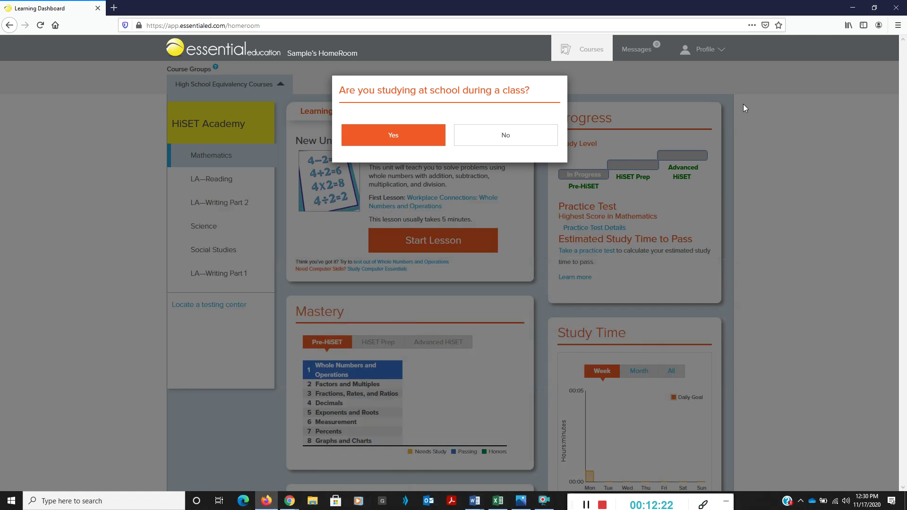